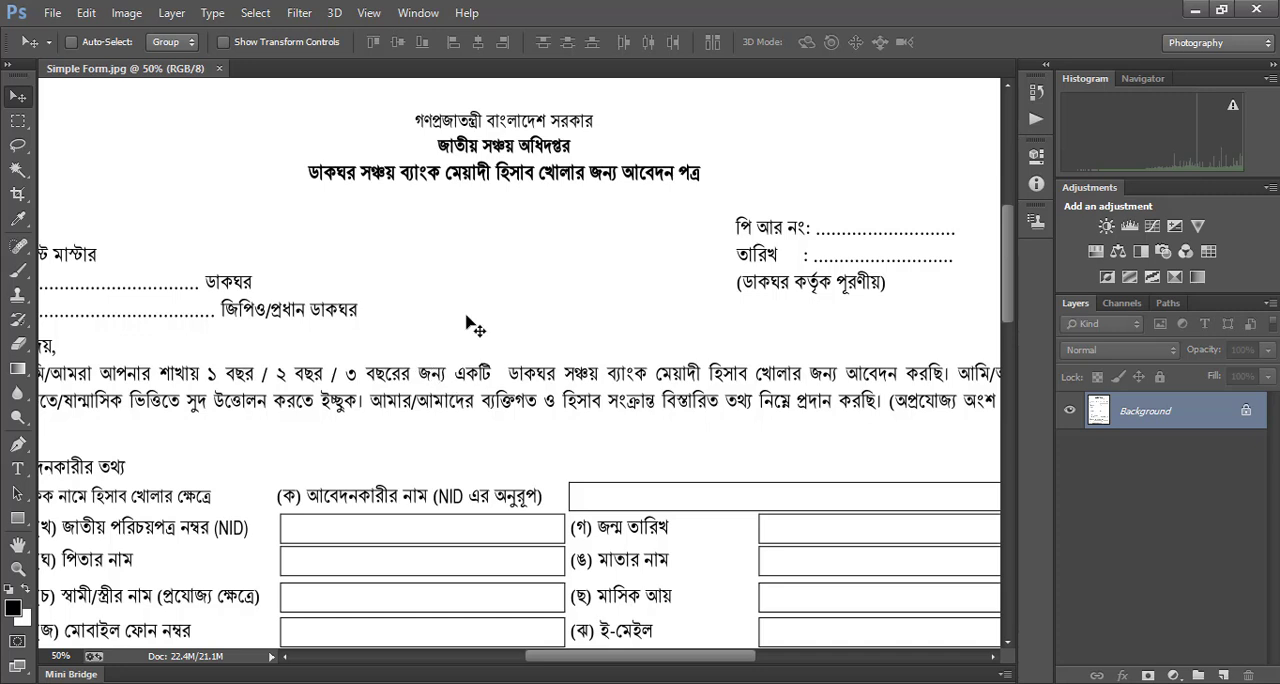
Darken the scanned form with Levels by setting the shadow input level to 95, and duplicate the Background layer
{"action": "key", "text": "ctrl+l"}
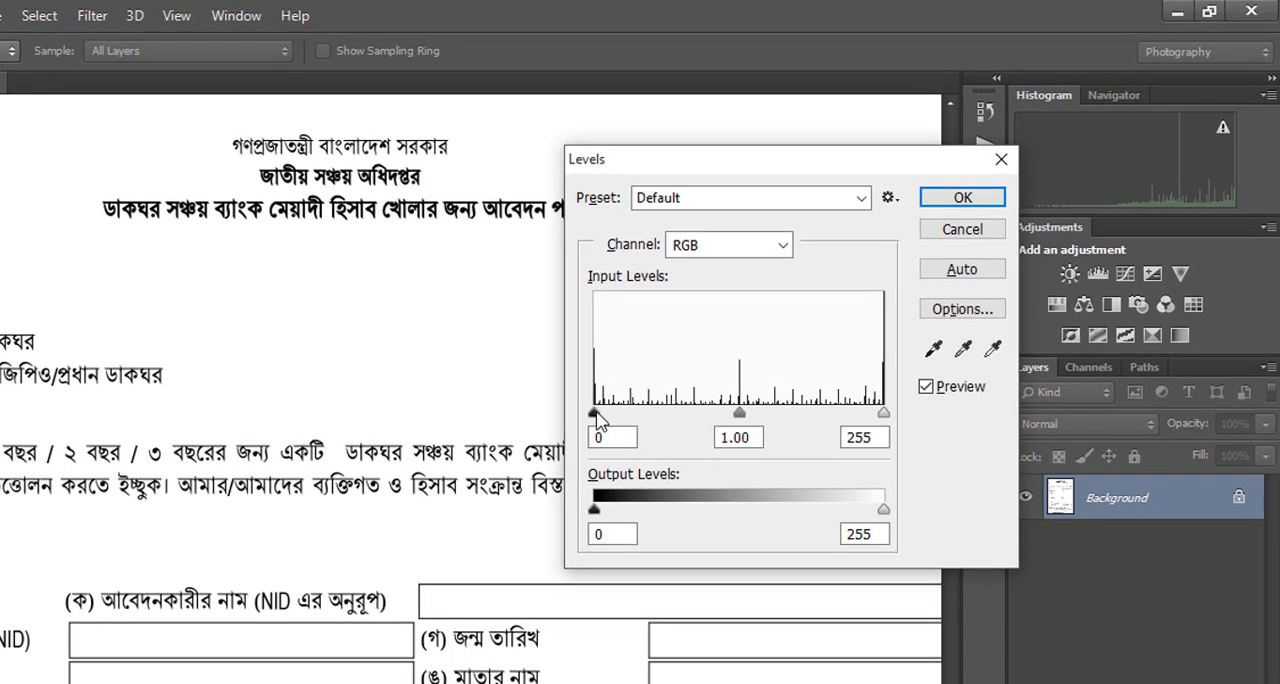
{"action": "left_click_drag", "start_coordinate": [596, 414], "coordinate": [703, 420]}
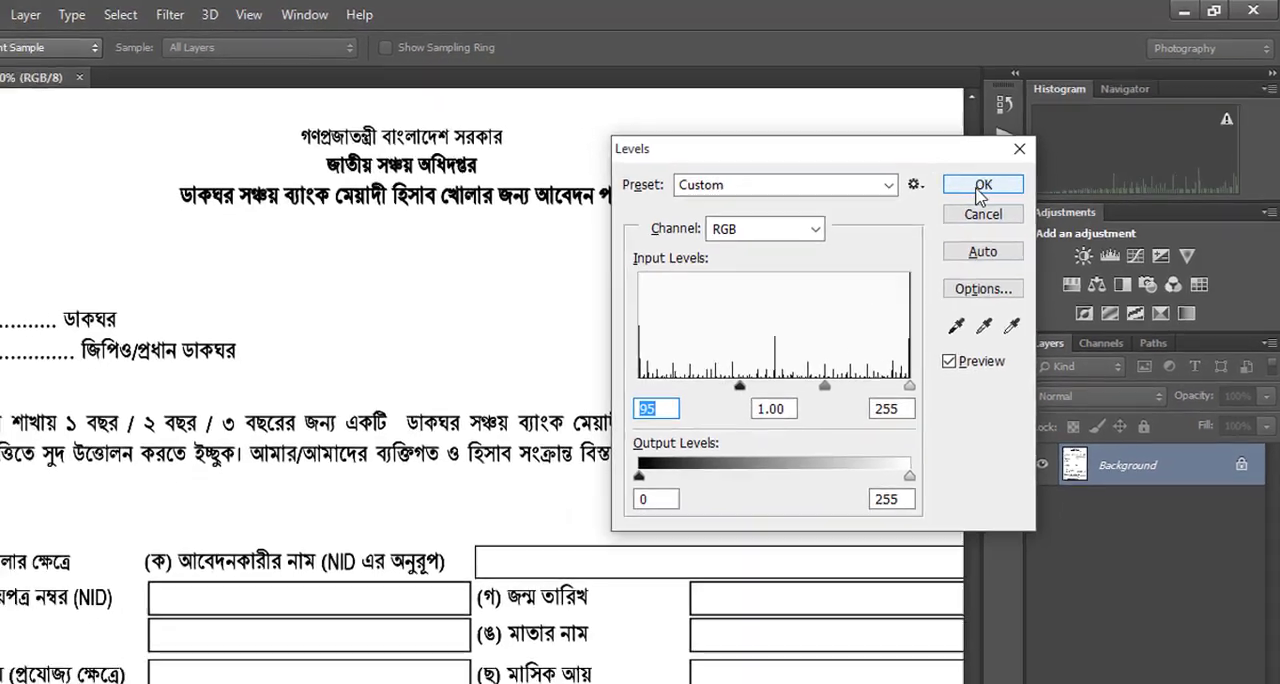
{"action": "left_click", "coordinate": [960, 200]}
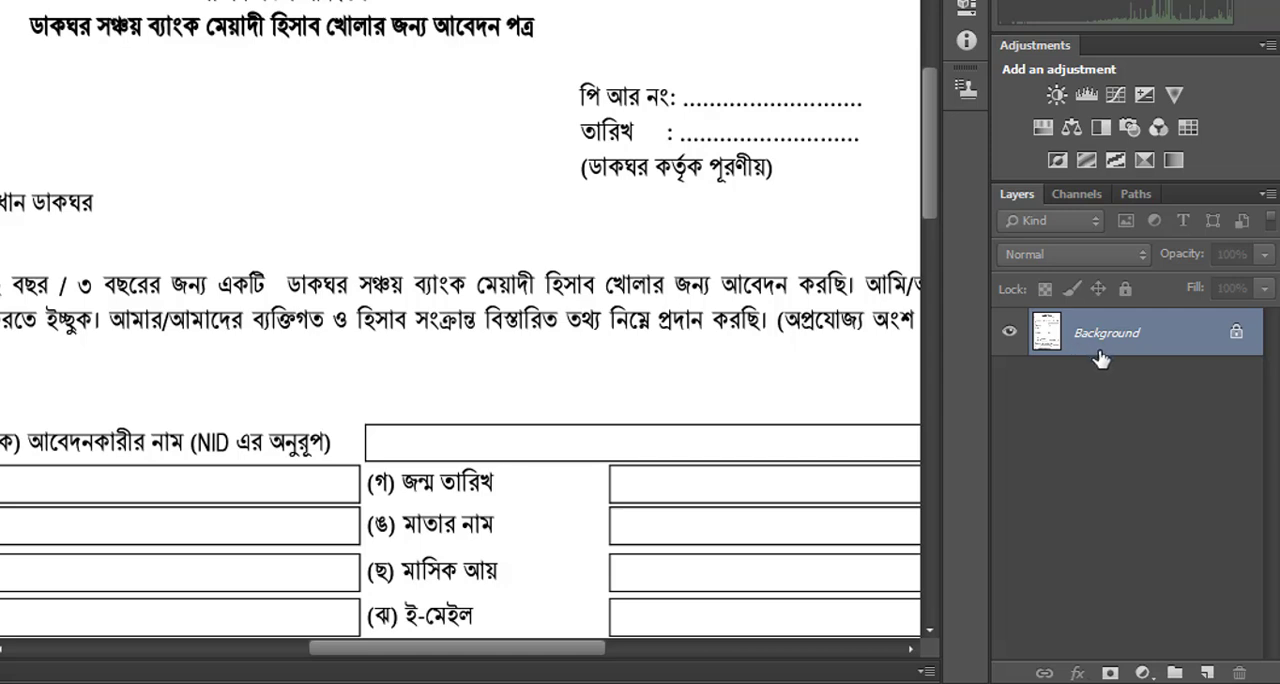
{"action": "key", "text": "ctrl+j"}
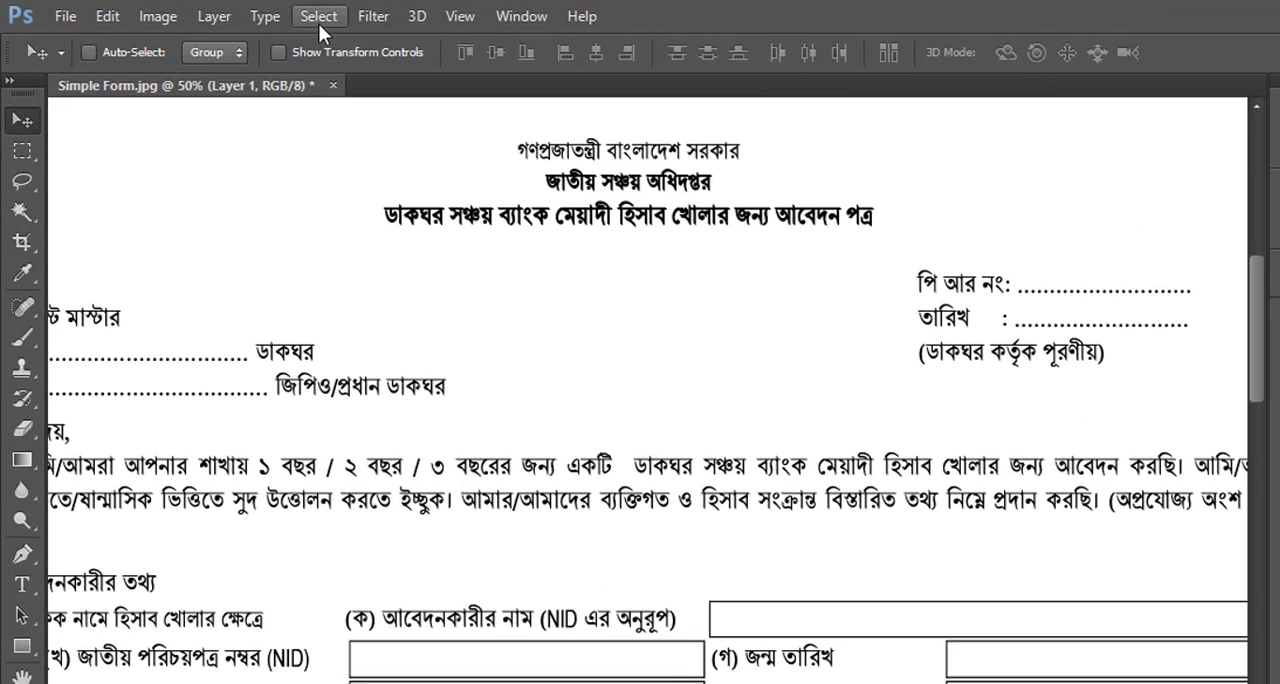
Select all the black text and lines on Layer 1 with Color Range, sampling the heading text and using the Quick Mask preview
{"action": "left_click", "coordinate": [255, 13]}
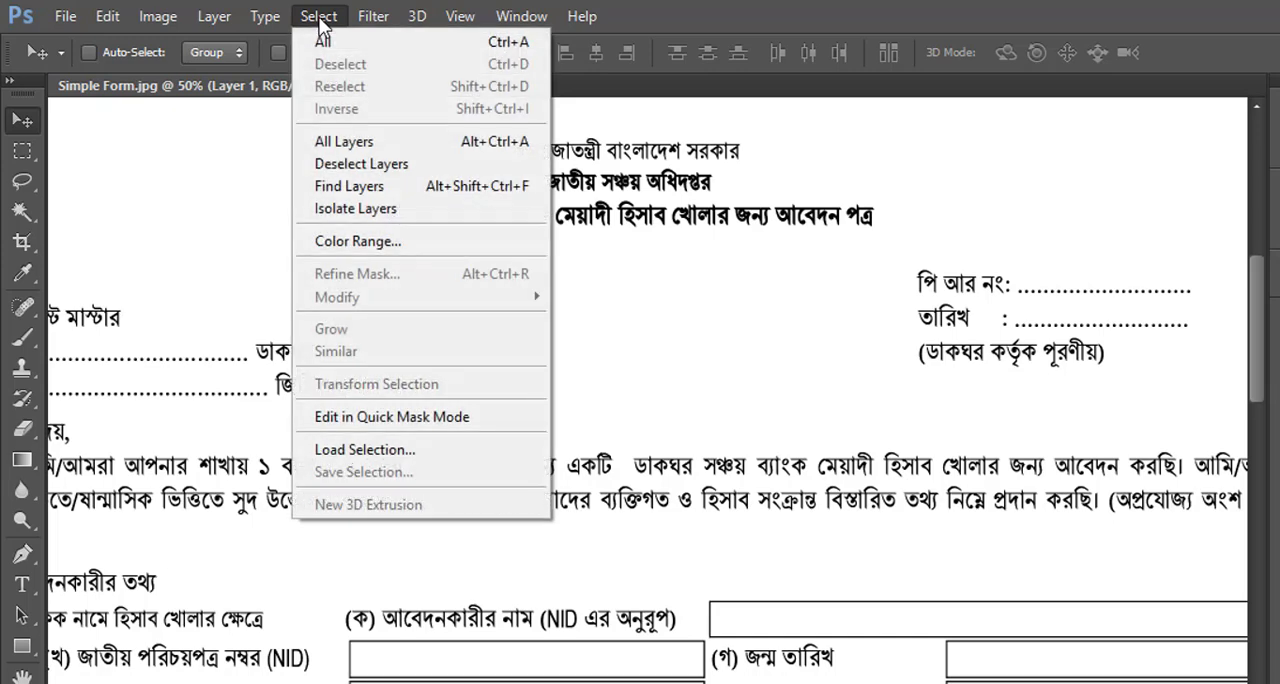
{"action": "left_click", "coordinate": [424, 248]}
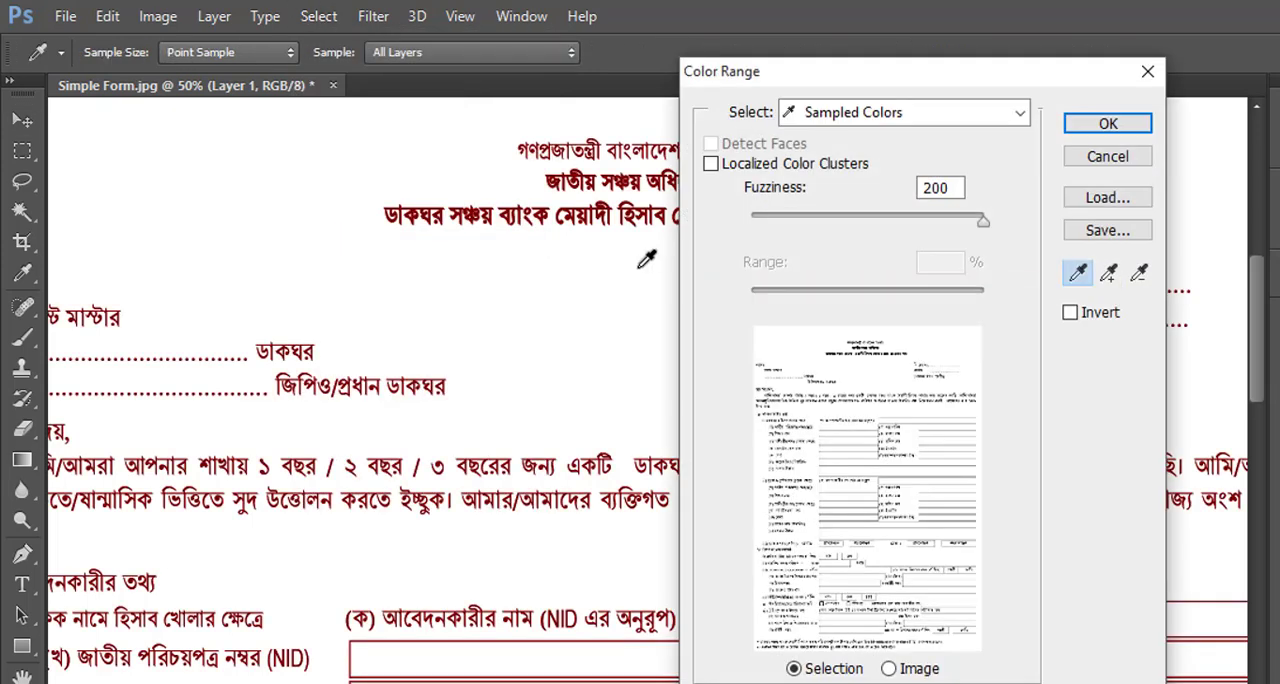
{"action": "left_click", "coordinate": [1078, 274]}
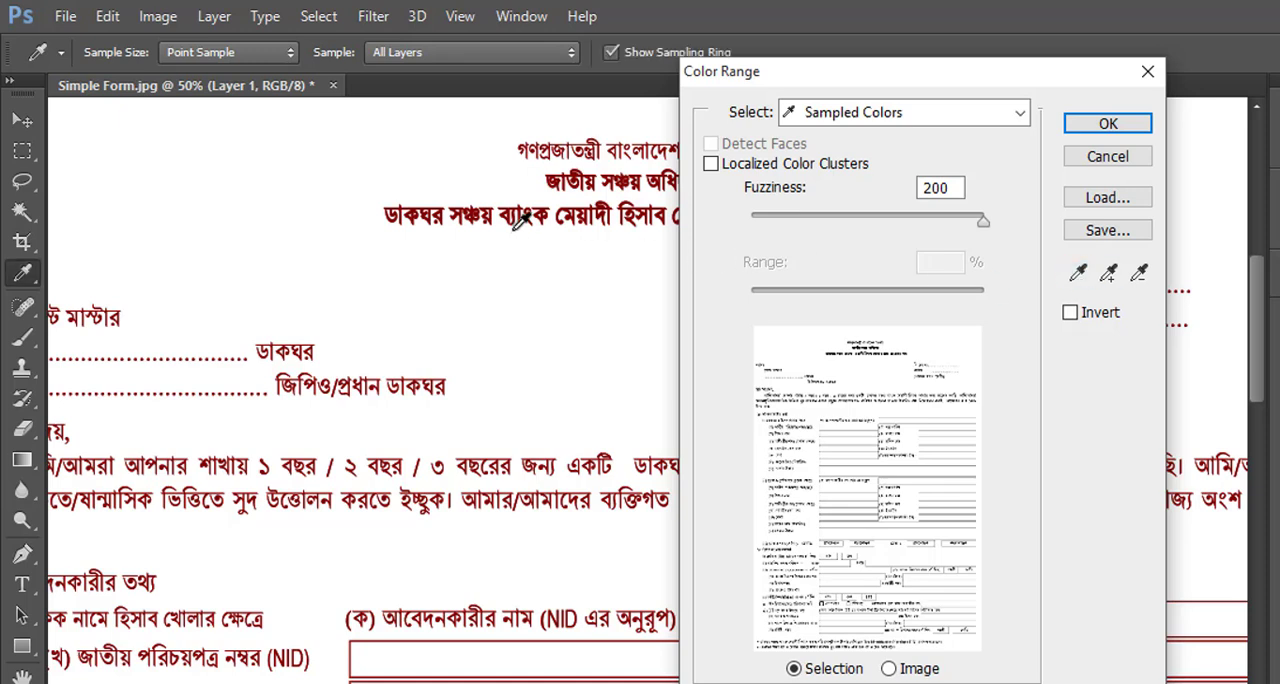
{"action": "scroll", "coordinate": [519, 222], "scroll_direction": "up", "scroll_amount": 3}
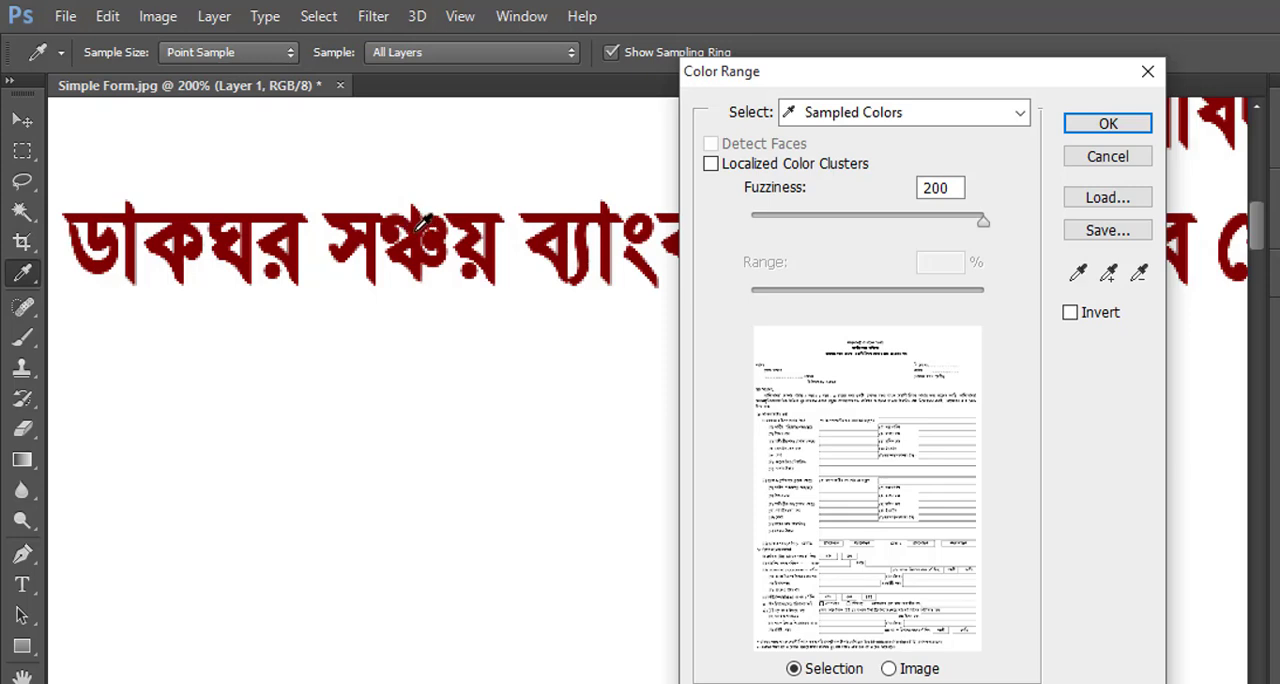
{"action": "left_click", "coordinate": [421, 225]}
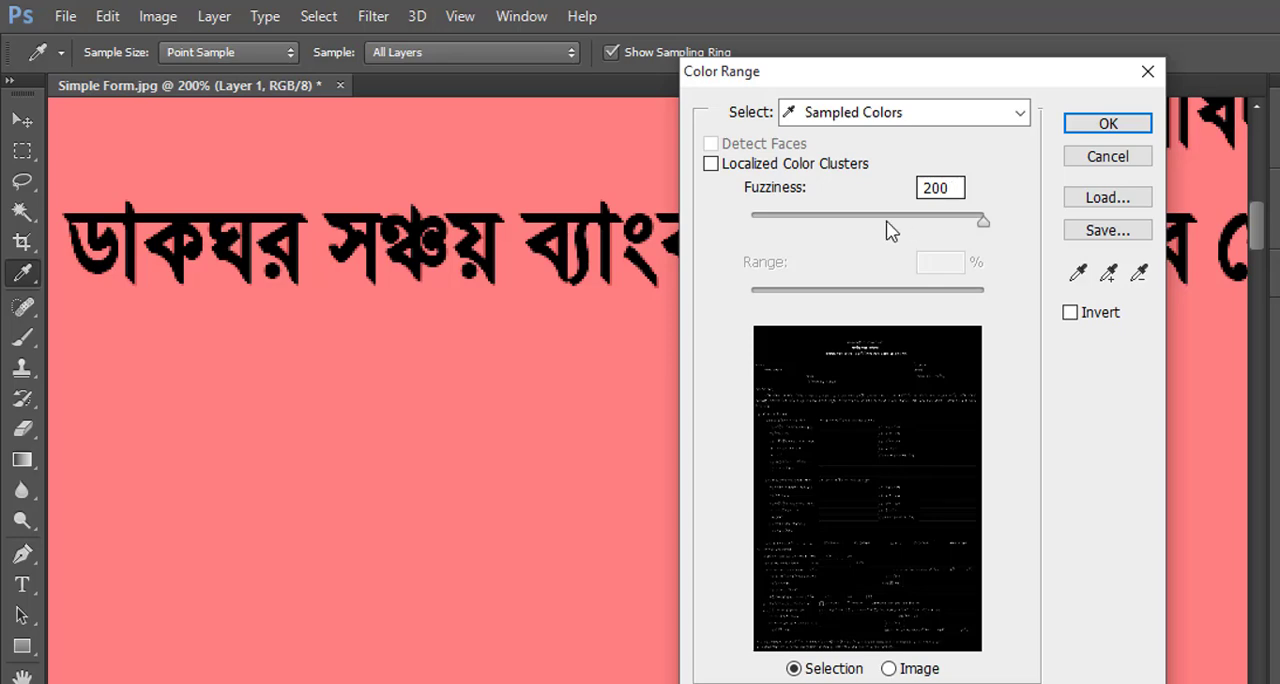
{"action": "left_click_drag", "start_coordinate": [866, 80], "coordinate": [884, 31]}
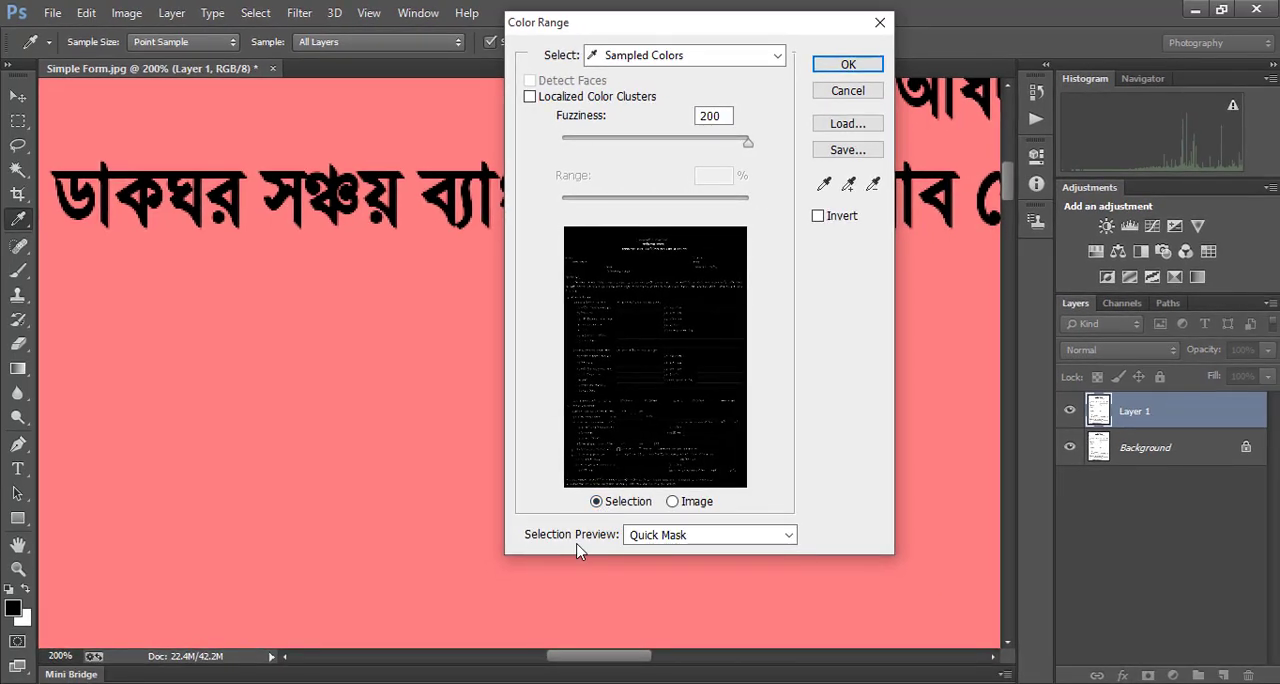
{"action": "left_click", "coordinate": [789, 537]}
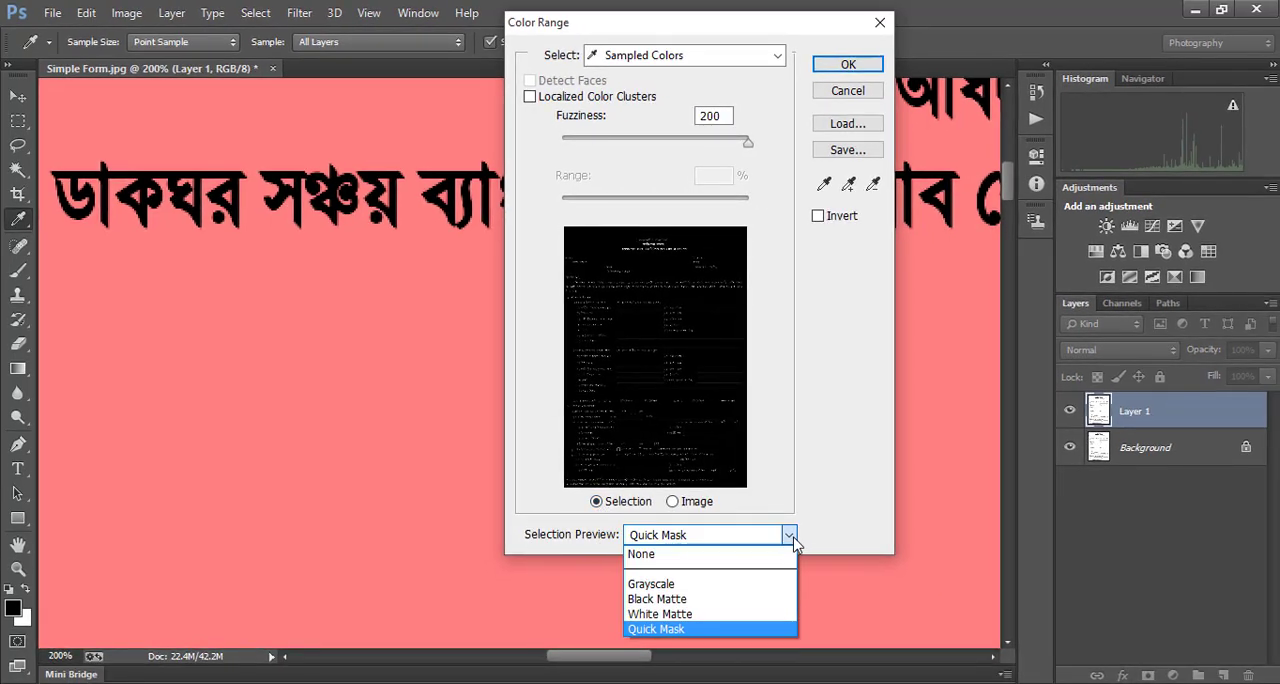
{"action": "left_click", "coordinate": [696, 629]}
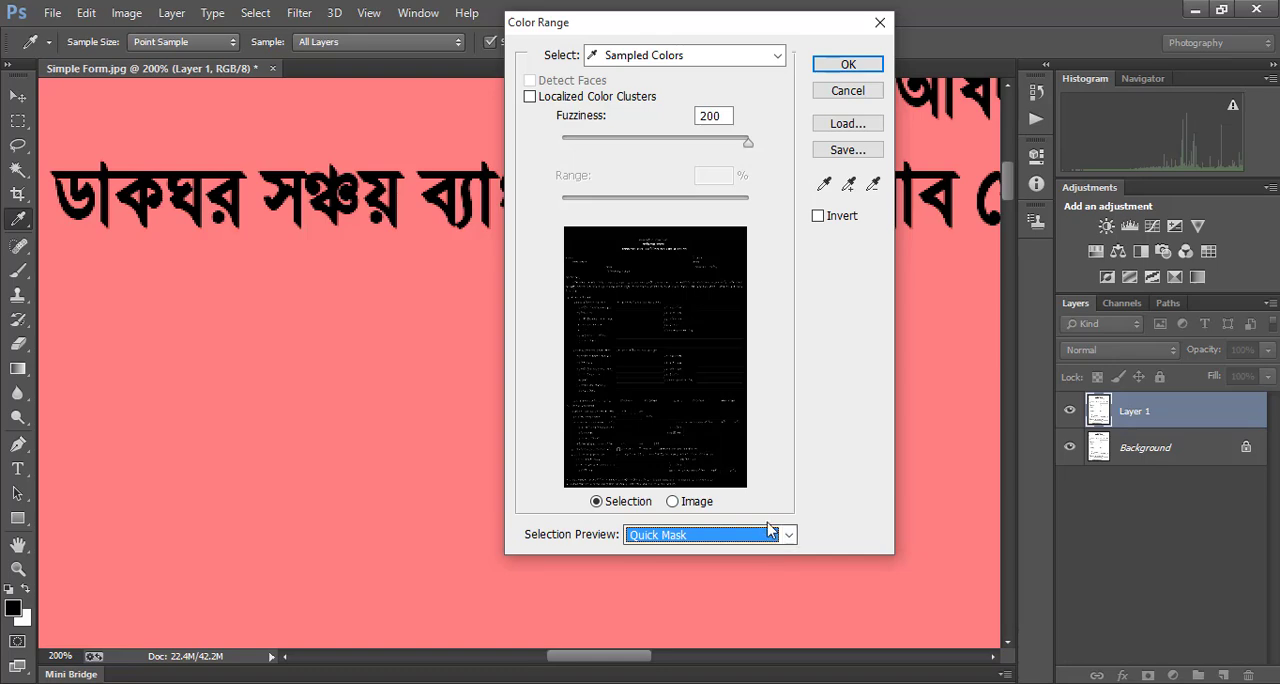
{"action": "left_click", "coordinate": [848, 66]}
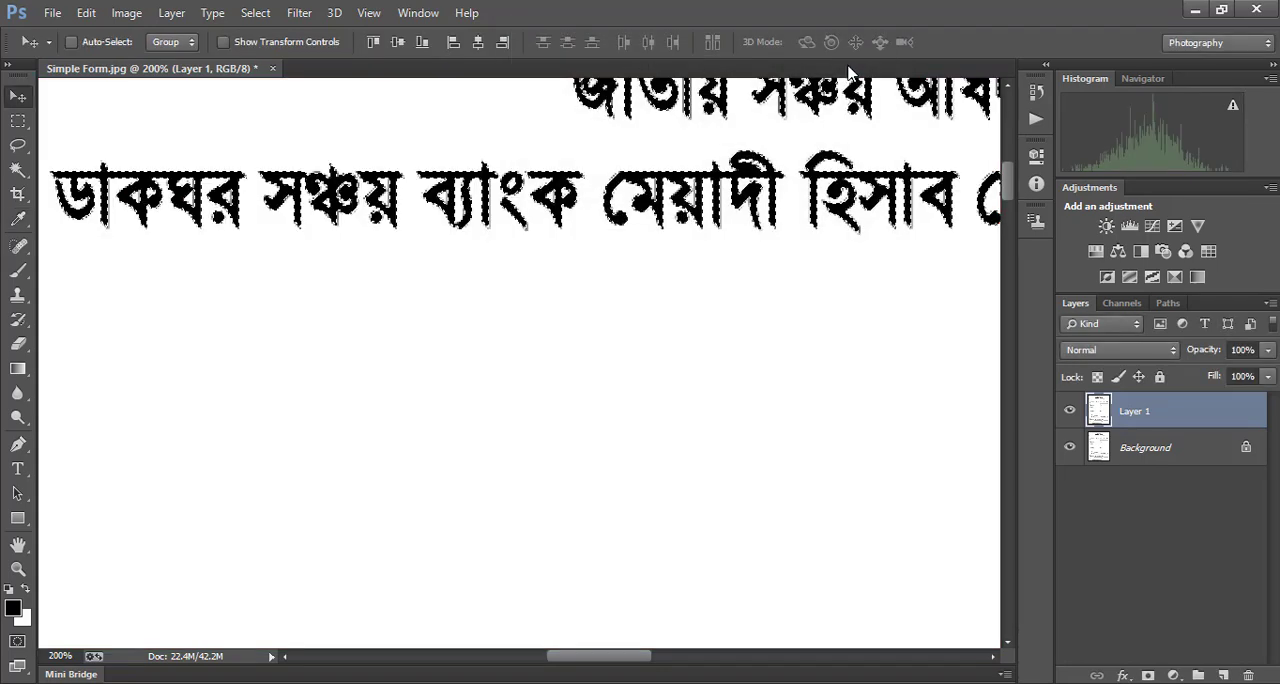
Copy the selected text and lines onto a new layer, and hide the Background layer
{"action": "left_click", "coordinate": [515, 260], "text": "alt"}
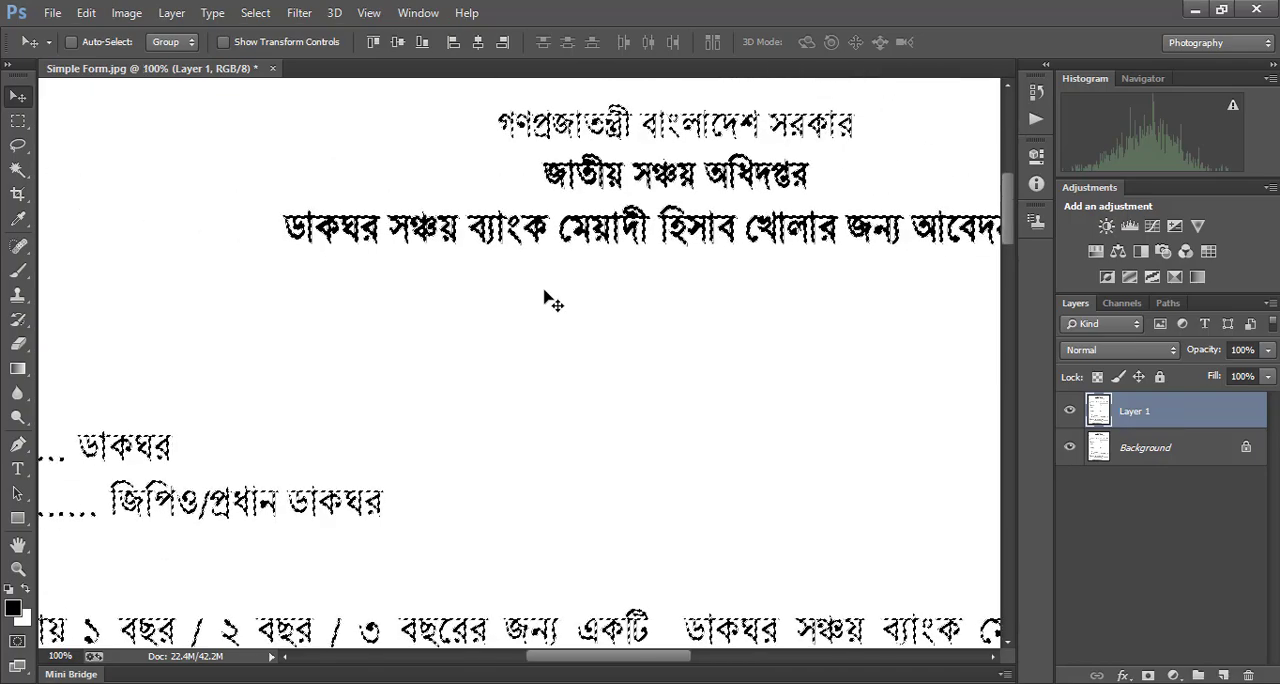
{"action": "left_click_drag", "start_coordinate": [1007, 218], "coordinate": [1018, 287]}
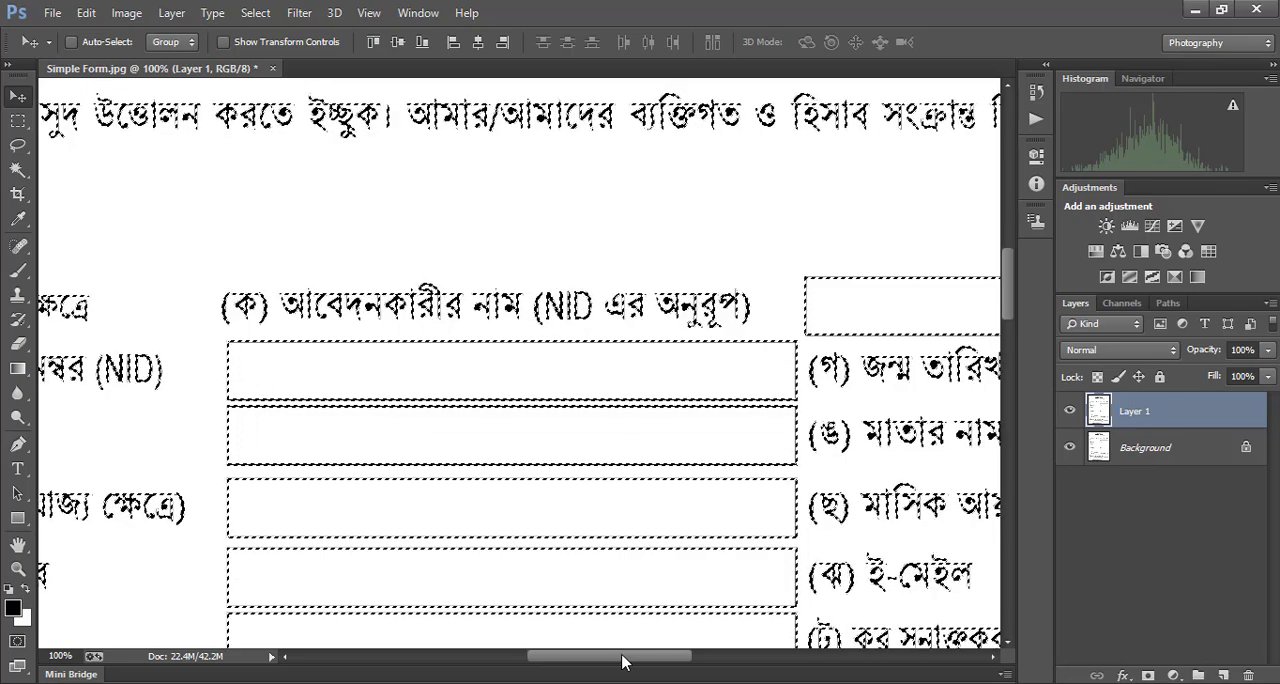
{"action": "left_click_drag", "start_coordinate": [622, 657], "coordinate": [658, 656]}
{"action": "scroll", "coordinate": [462, 453], "scroll_direction": "up", "scroll_amount": 3}
{"action": "scroll", "coordinate": [462, 458], "scroll_direction": "up", "scroll_amount": 10}
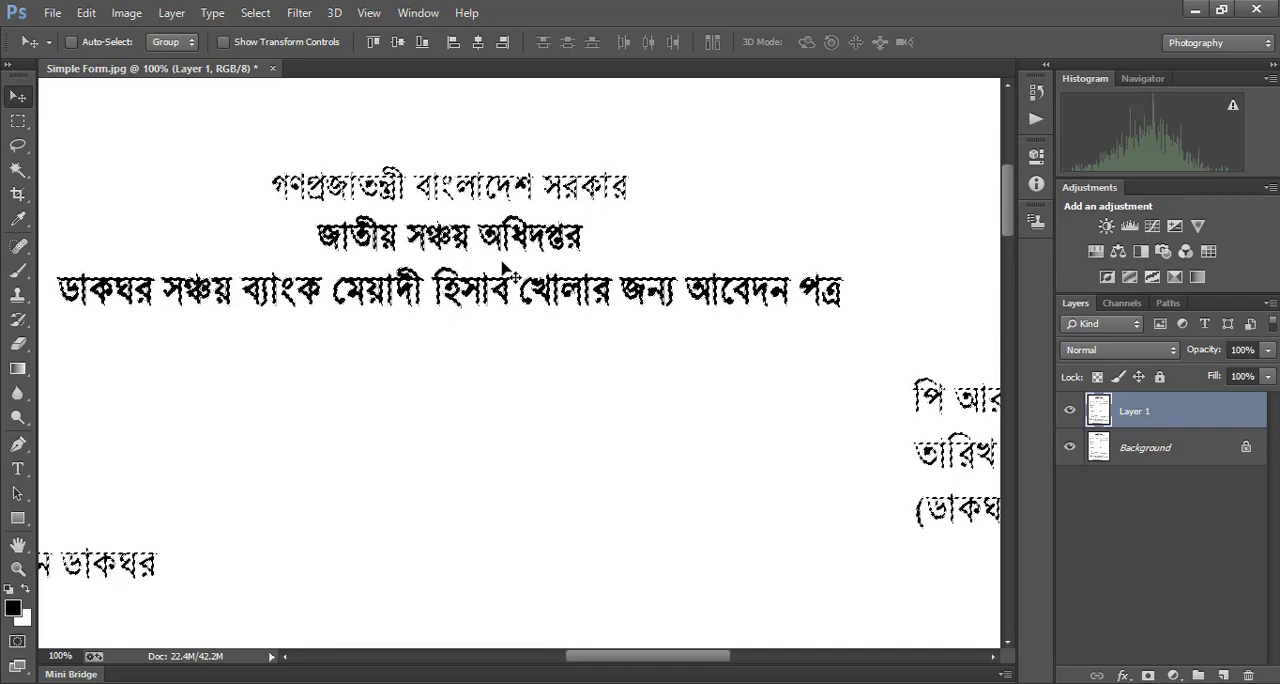
{"action": "key", "text": "ctrl+j"}
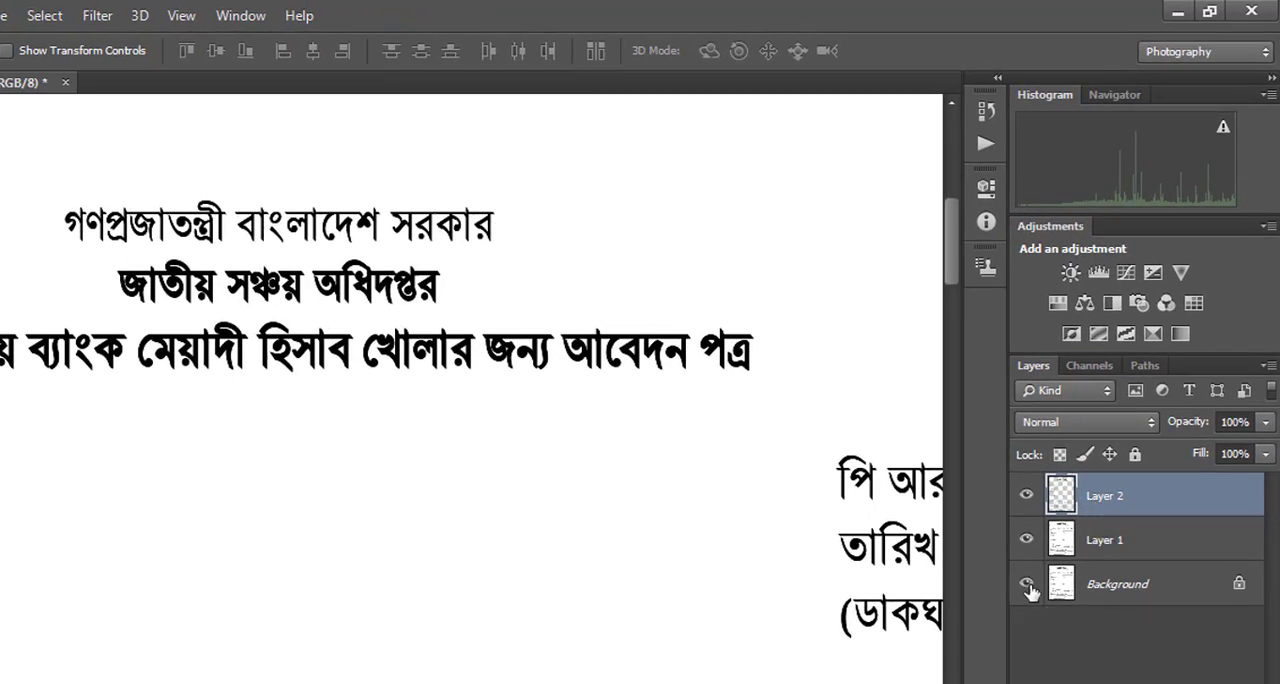
{"action": "left_click", "coordinate": [1026, 584]}
{"action": "left_click", "coordinate": [1026, 540]}
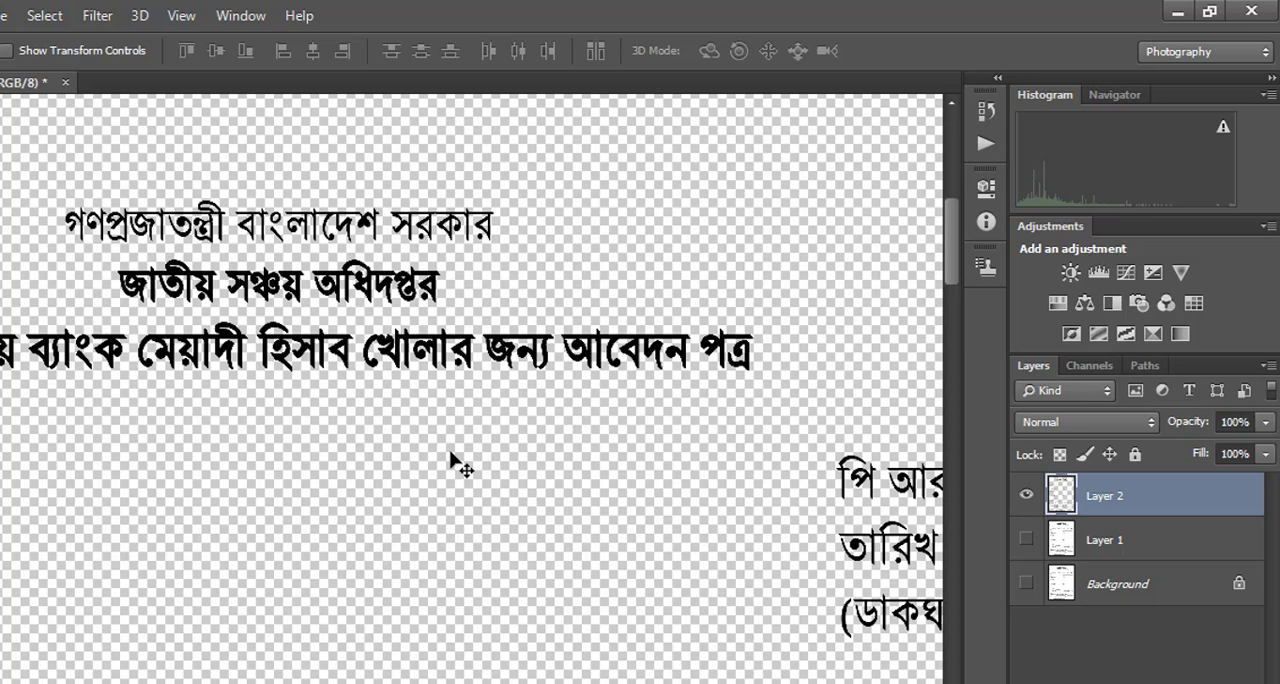
{"action": "left_click", "coordinate": [1027, 540]}
Apply a Color Overlay to Layer 1 in dark green #327b39 at 100% opacity
{"action": "left_click", "coordinate": [1104, 548]}
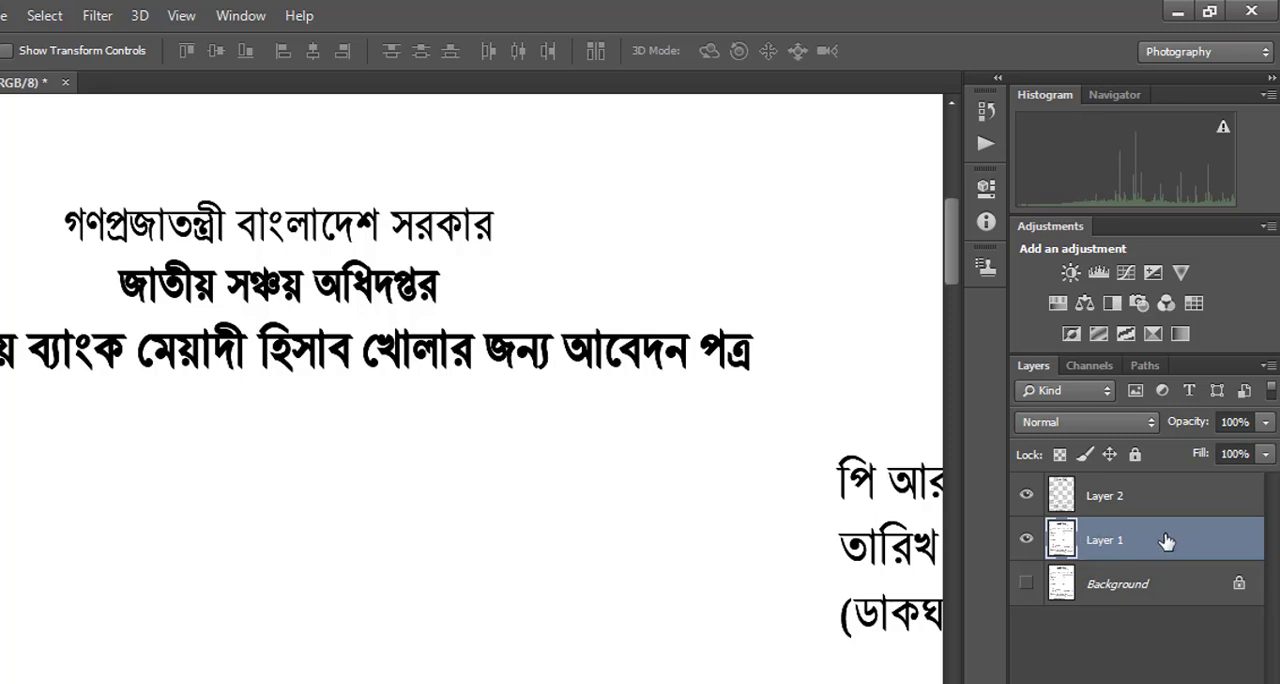
{"action": "right_click", "coordinate": [1114, 545]}
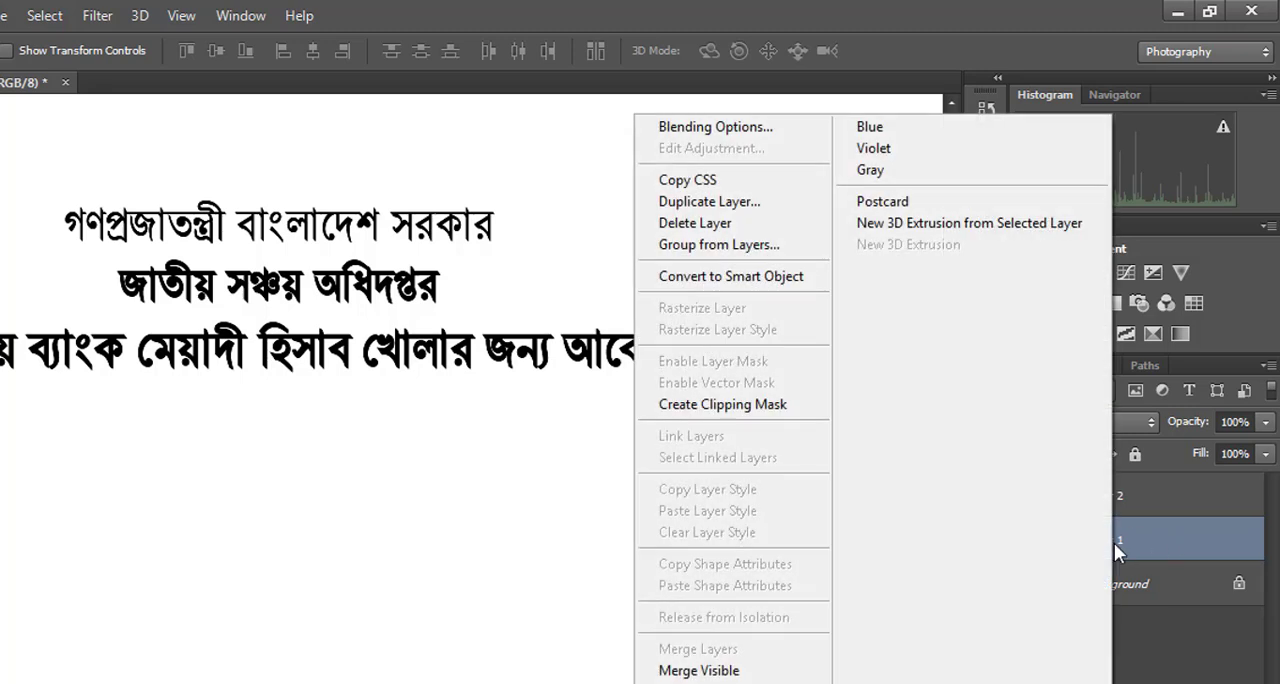
{"action": "left_click", "coordinate": [740, 136]}
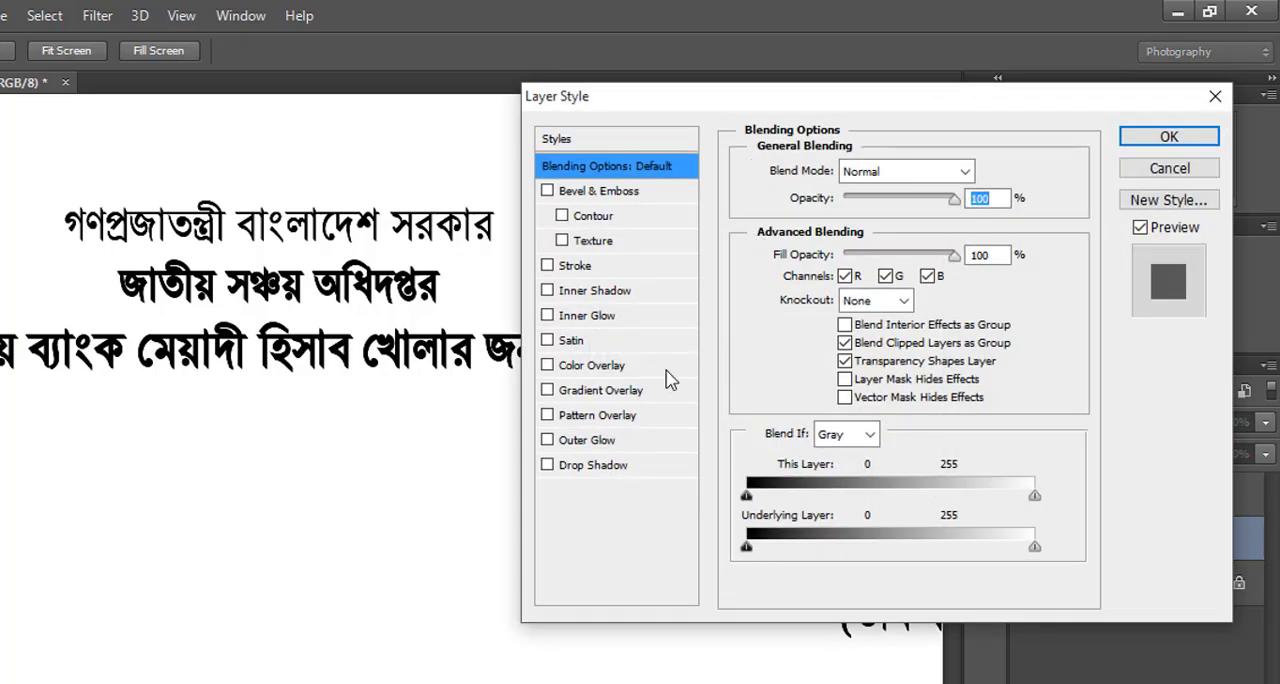
{"action": "left_click", "coordinate": [612, 370]}
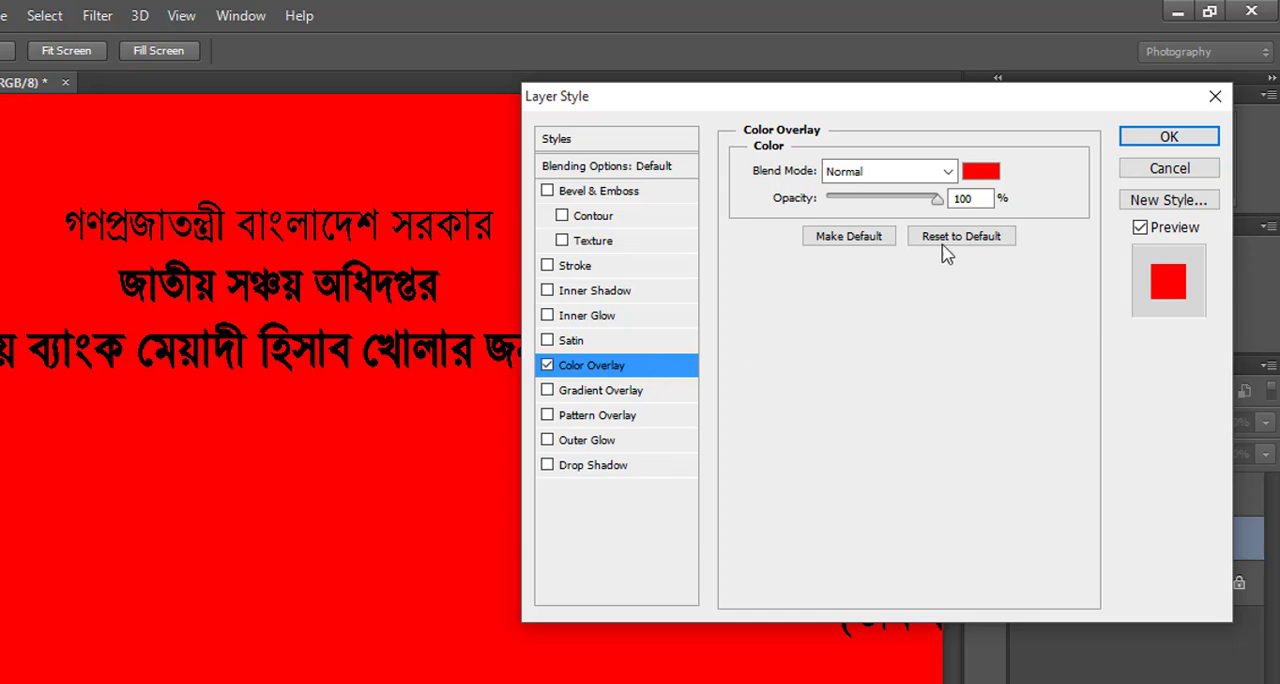
{"action": "left_click", "coordinate": [990, 174]}
{"action": "left_click_drag", "start_coordinate": [689, 323], "coordinate": [688, 360]}
{"action": "left_click", "coordinate": [602, 315]}
{"action": "left_click_drag", "start_coordinate": [602, 315], "coordinate": [606, 429]}
{"action": "left_click", "coordinate": [689, 450]}
{"action": "left_click_drag", "start_coordinate": [691, 451], "coordinate": [692, 421]}
{"action": "left_click_drag", "start_coordinate": [535, 402], "coordinate": [511, 352]}
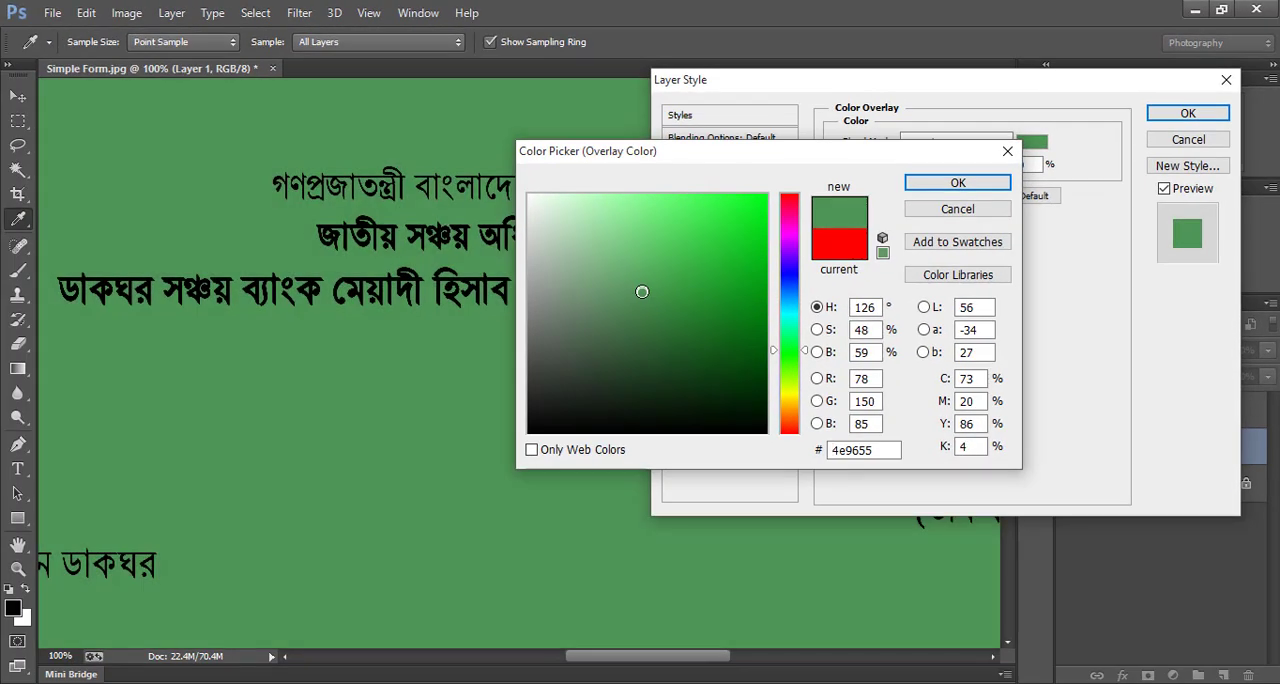
{"action": "left_click_drag", "start_coordinate": [642, 291], "coordinate": [670, 318]}
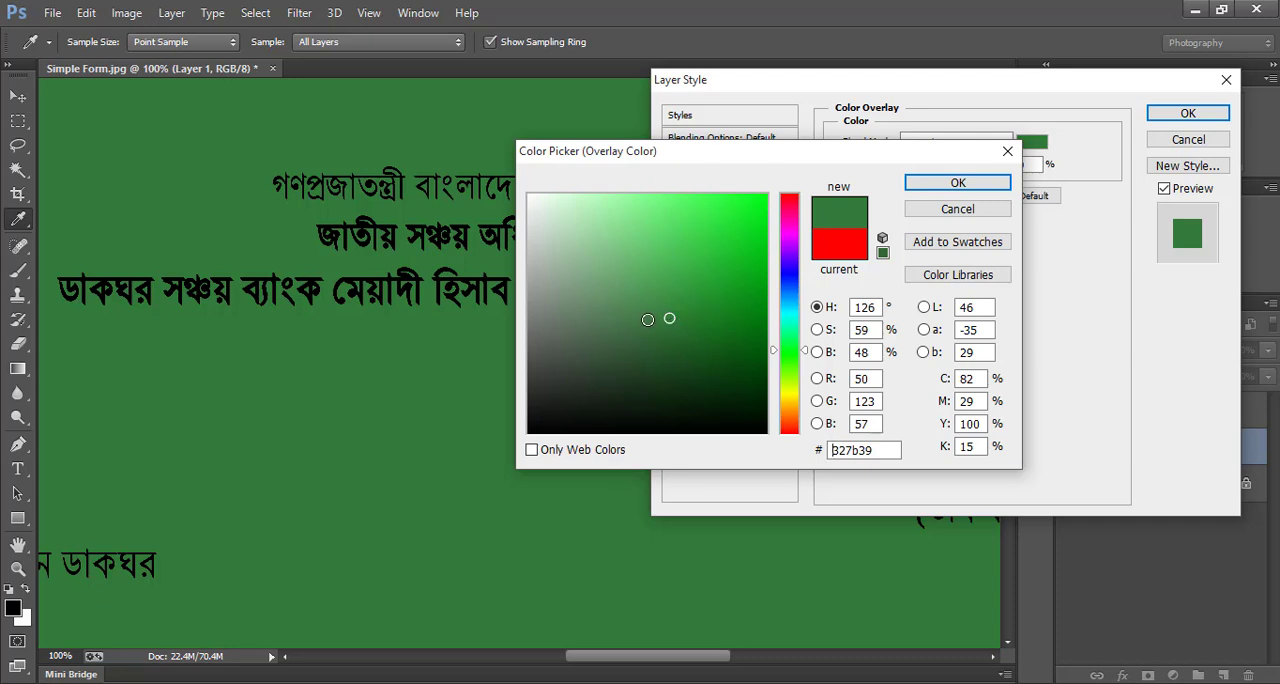
{"action": "left_click", "coordinate": [966, 186]}
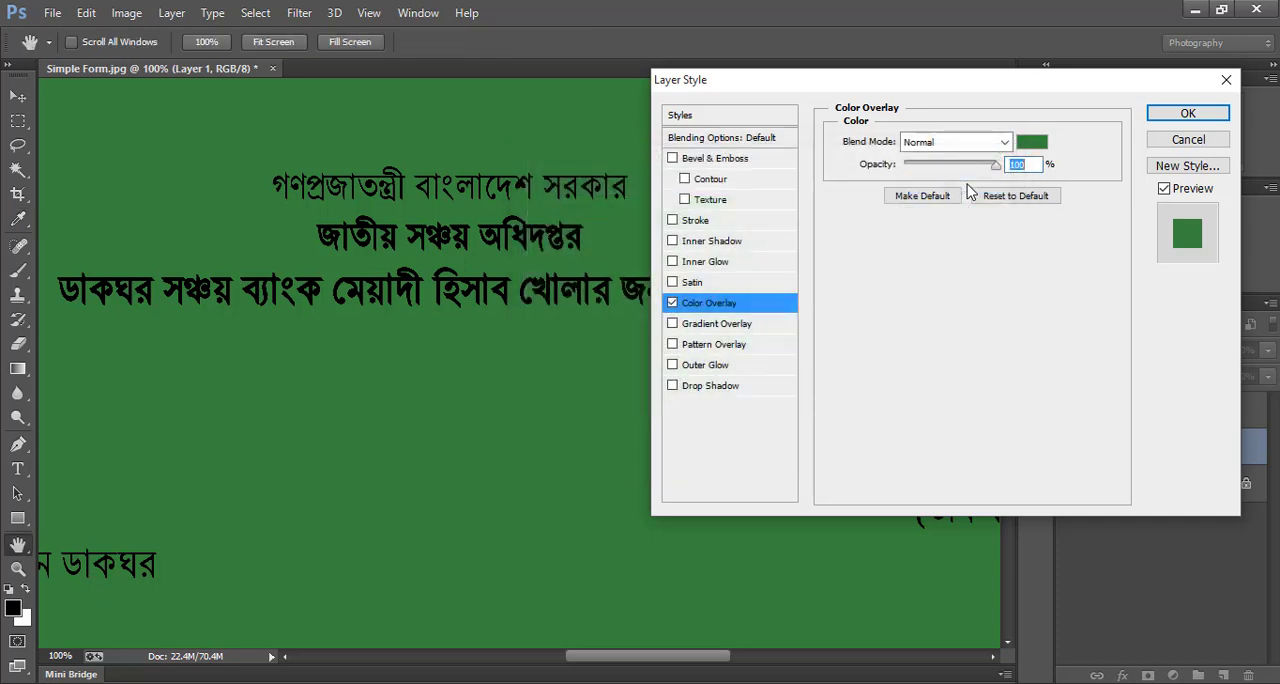
{"action": "left_click", "coordinate": [1188, 115]}
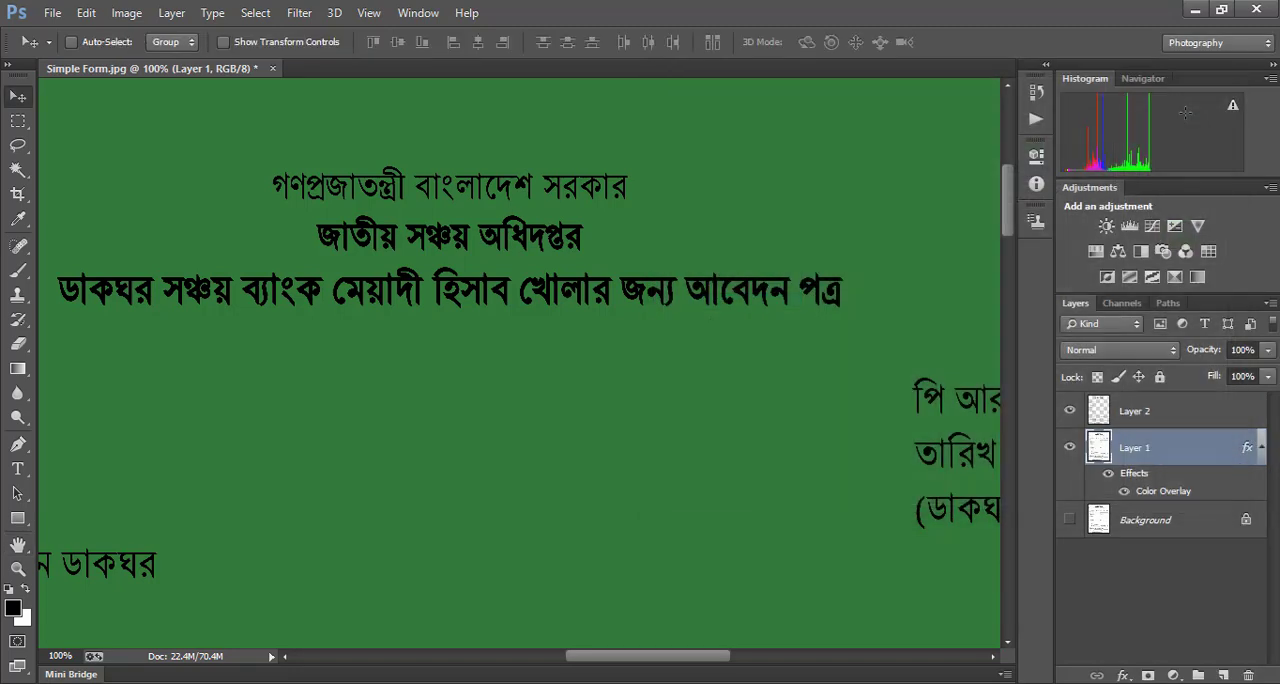
Apply a Color Overlay to the text layer, Layer 2, in blue #1800ff at 100% opacity
{"action": "left_click", "coordinate": [688, 307], "text": "alt"}
{"action": "left_click_drag", "start_coordinate": [655, 319], "coordinate": [580, 244]}
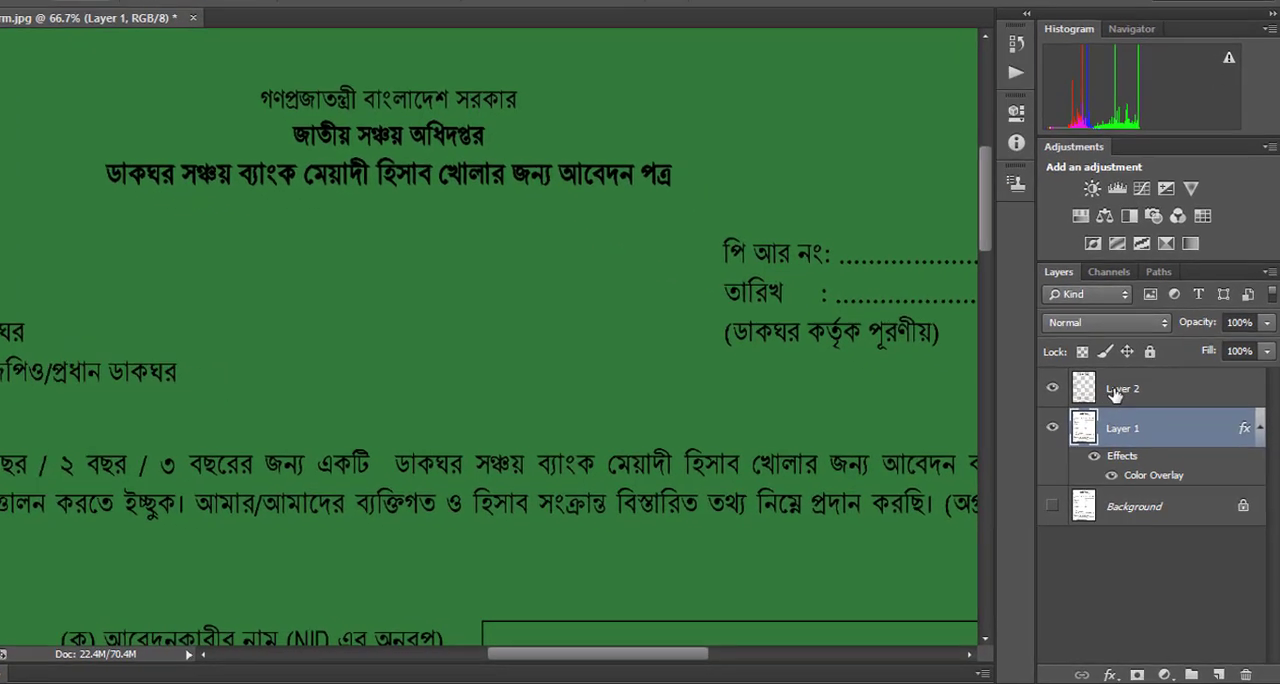
{"action": "left_click", "coordinate": [1108, 372]}
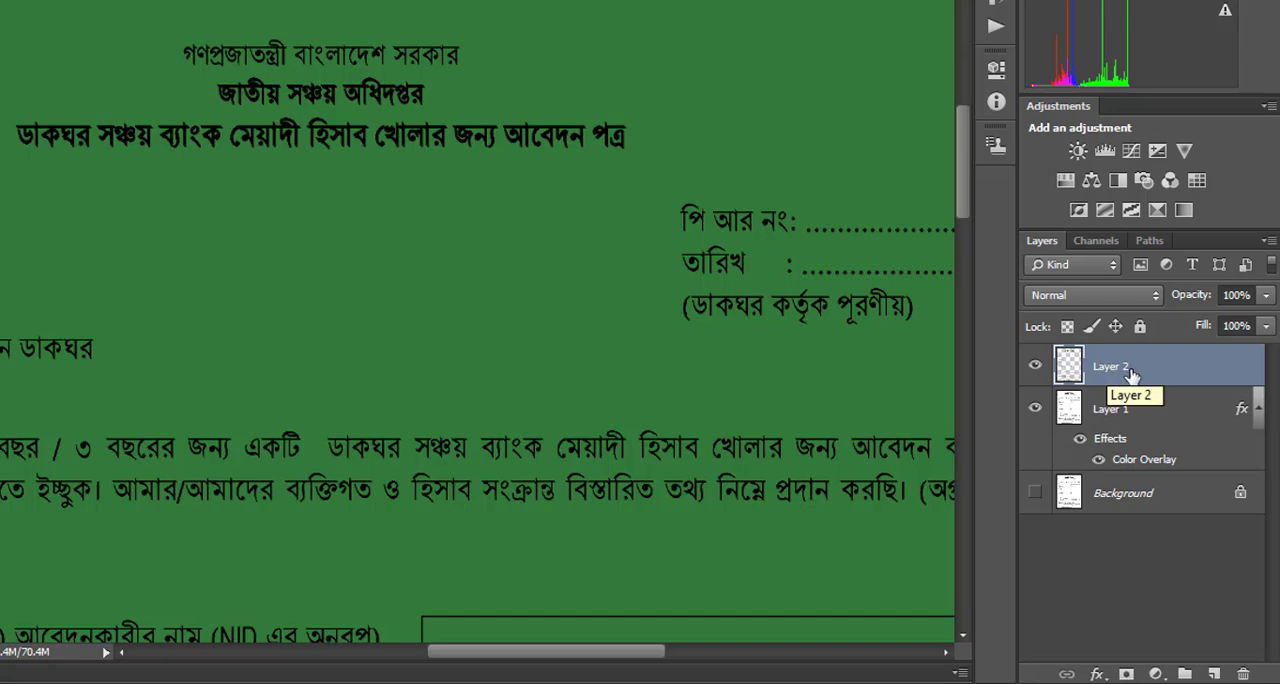
{"action": "right_click", "coordinate": [1110, 372]}
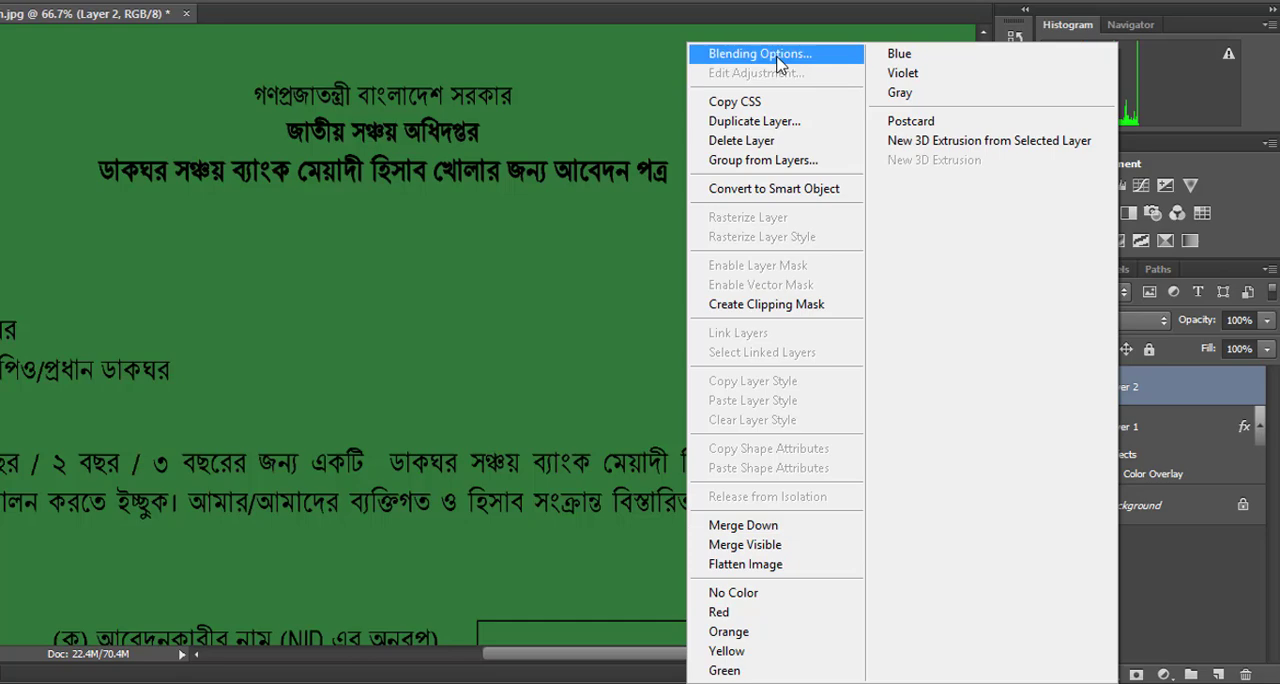
{"action": "left_click", "coordinate": [777, 55]}
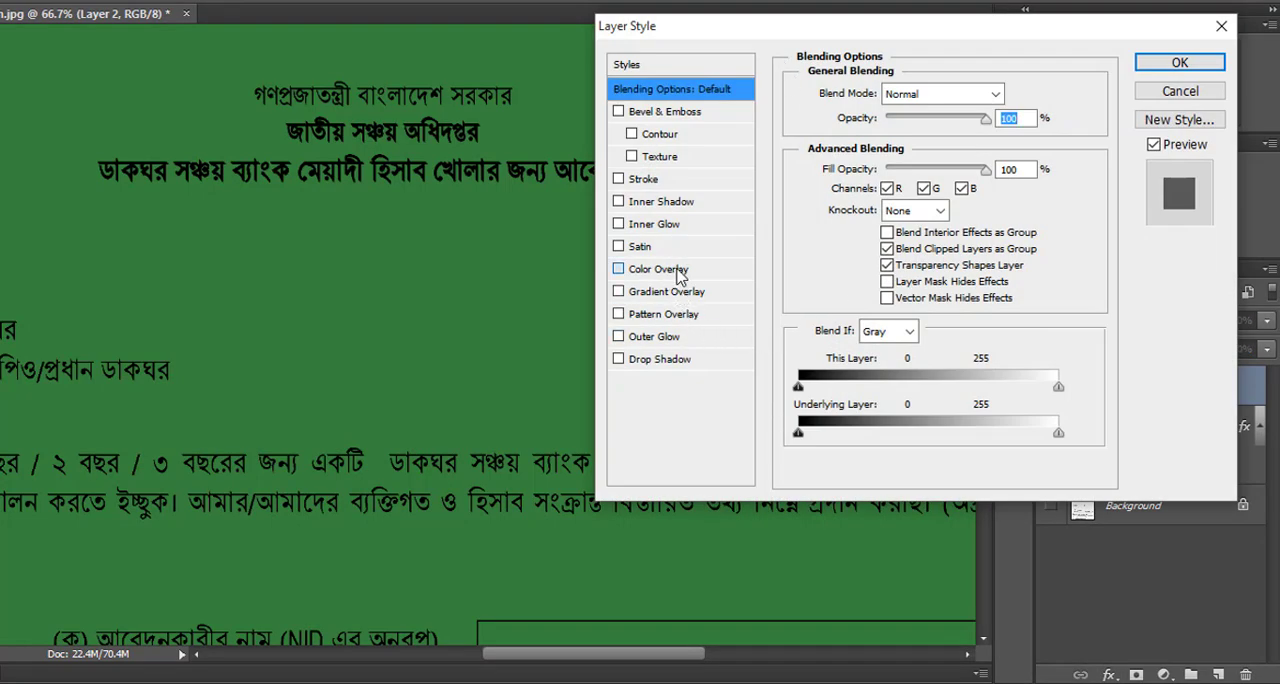
{"action": "left_click", "coordinate": [676, 271]}
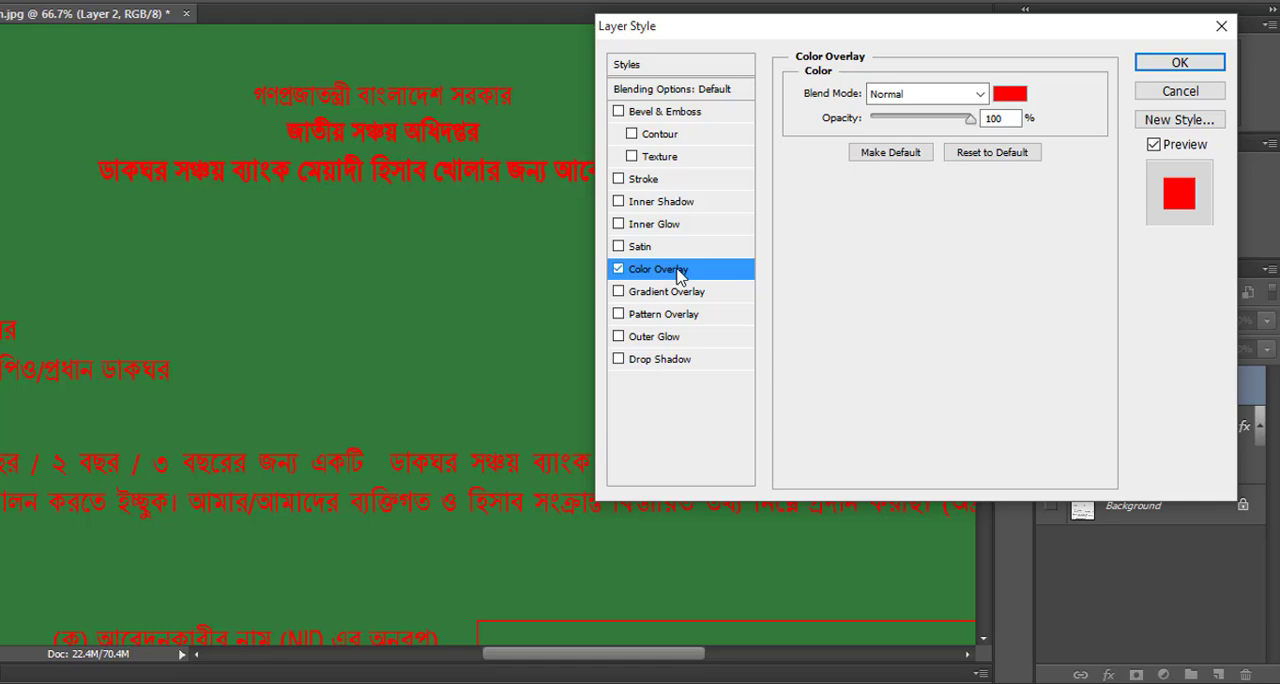
{"action": "left_click", "coordinate": [1015, 95]}
{"action": "left_click", "coordinate": [801, 286]}
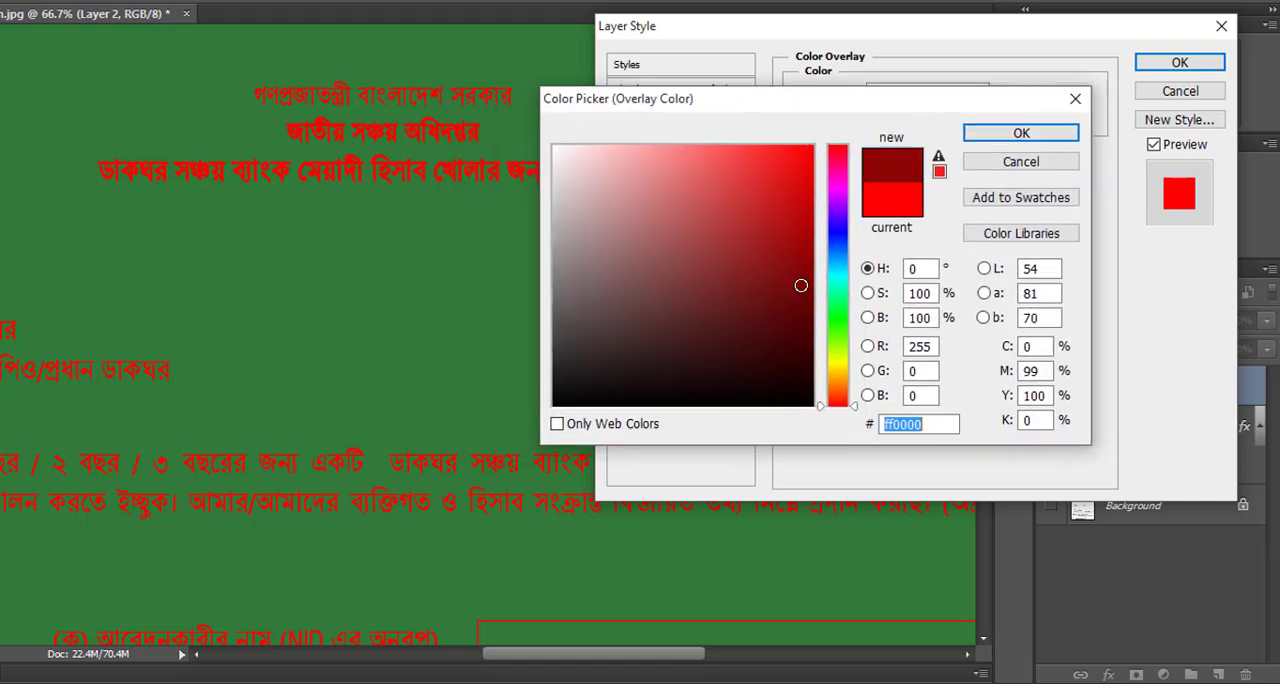
{"action": "left_click_drag", "start_coordinate": [801, 286], "coordinate": [787, 147]}
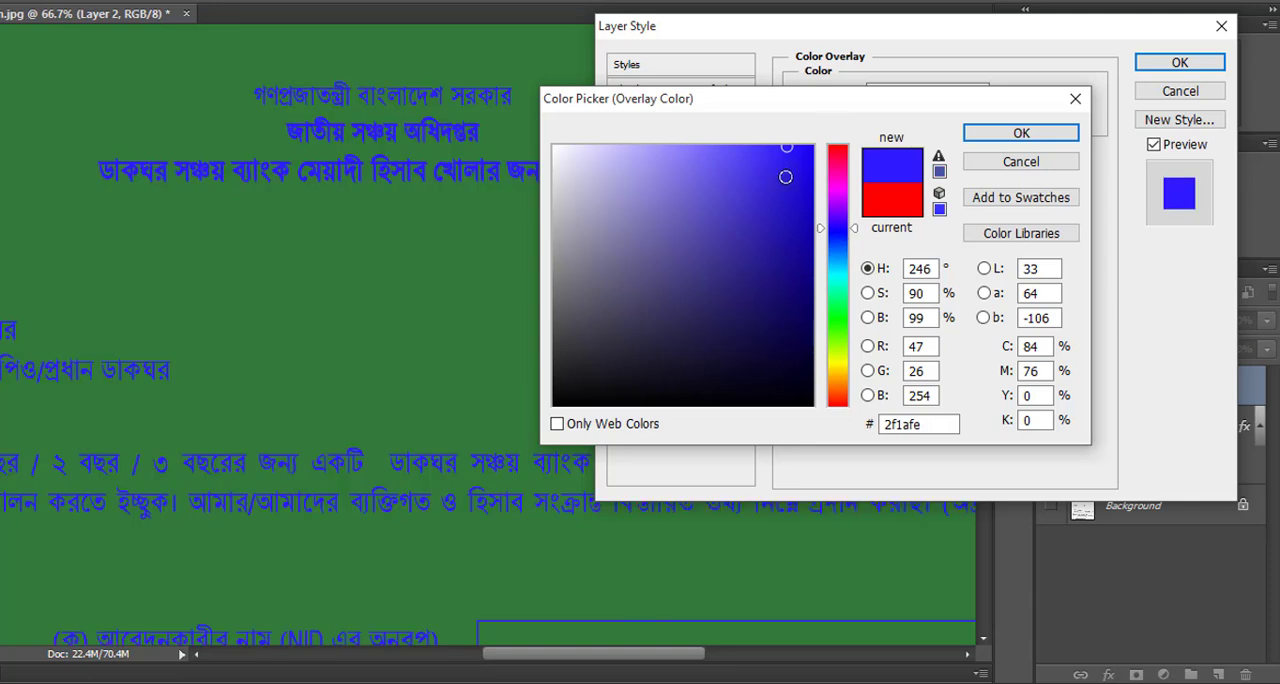
{"action": "left_click_drag", "start_coordinate": [808, 176], "coordinate": [812, 146]}
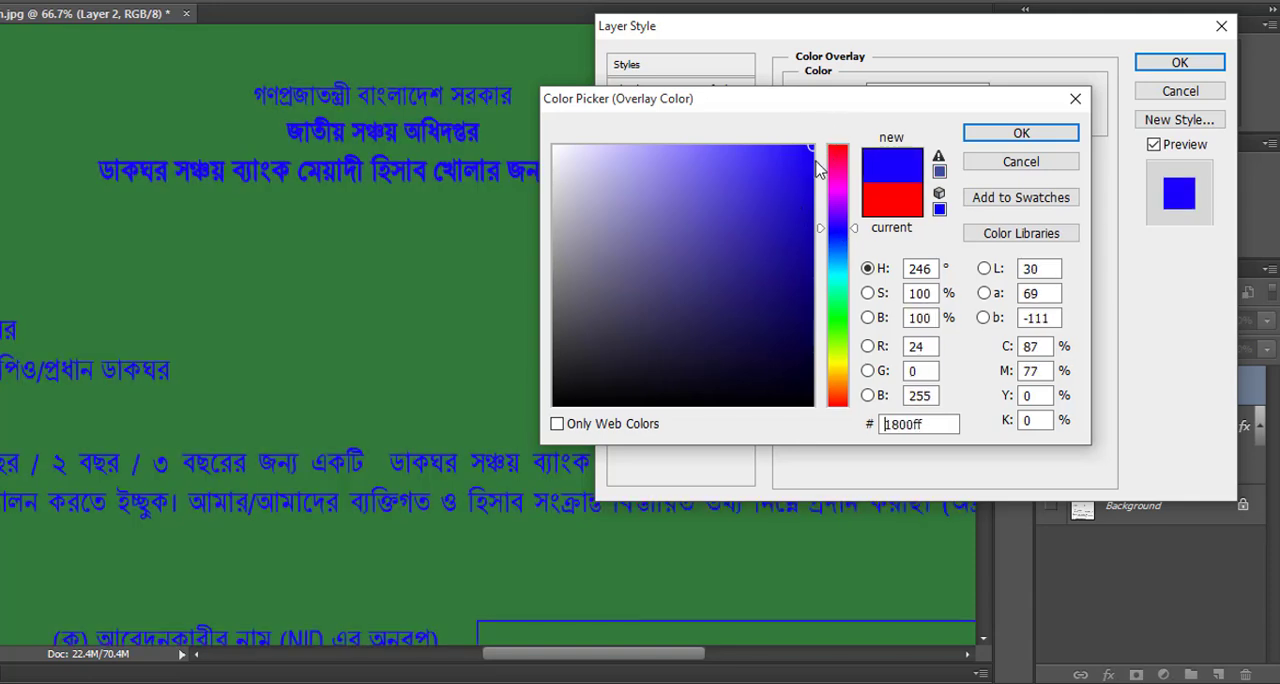
{"action": "left_click", "coordinate": [1021, 138]}
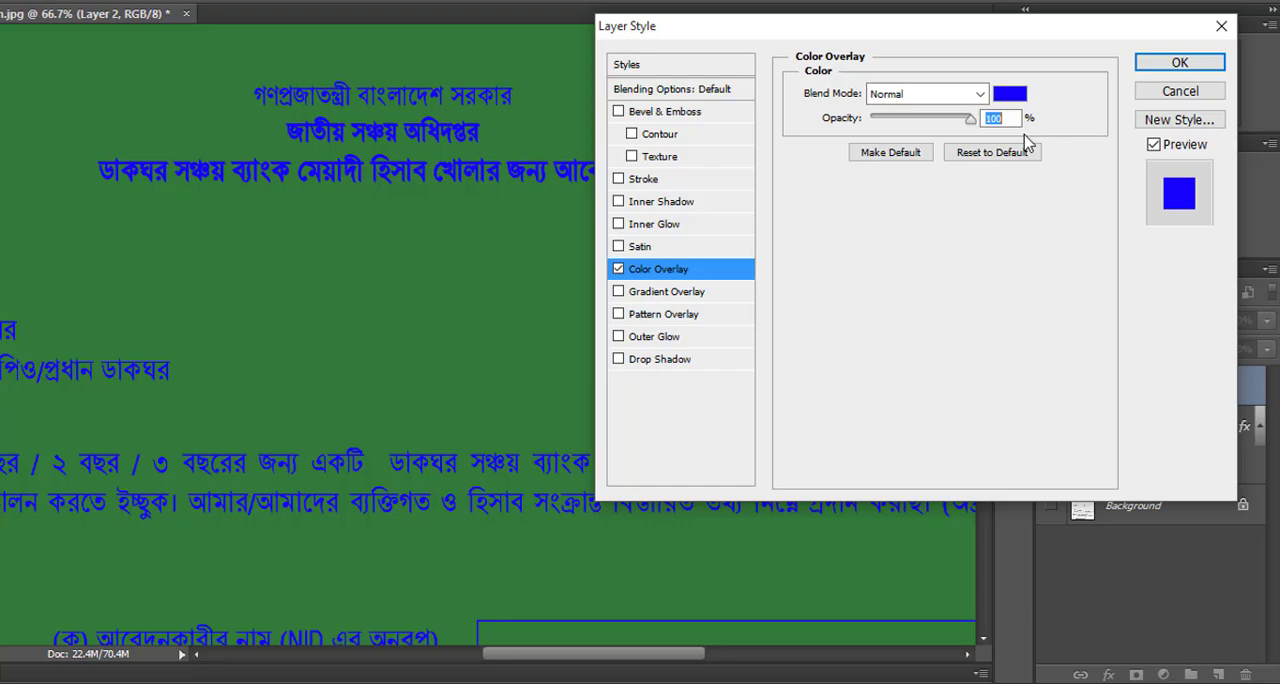
{"action": "left_click", "coordinate": [1180, 66]}
{"action": "scroll", "coordinate": [585, 258], "scroll_direction": "down", "scroll_amount": 1}
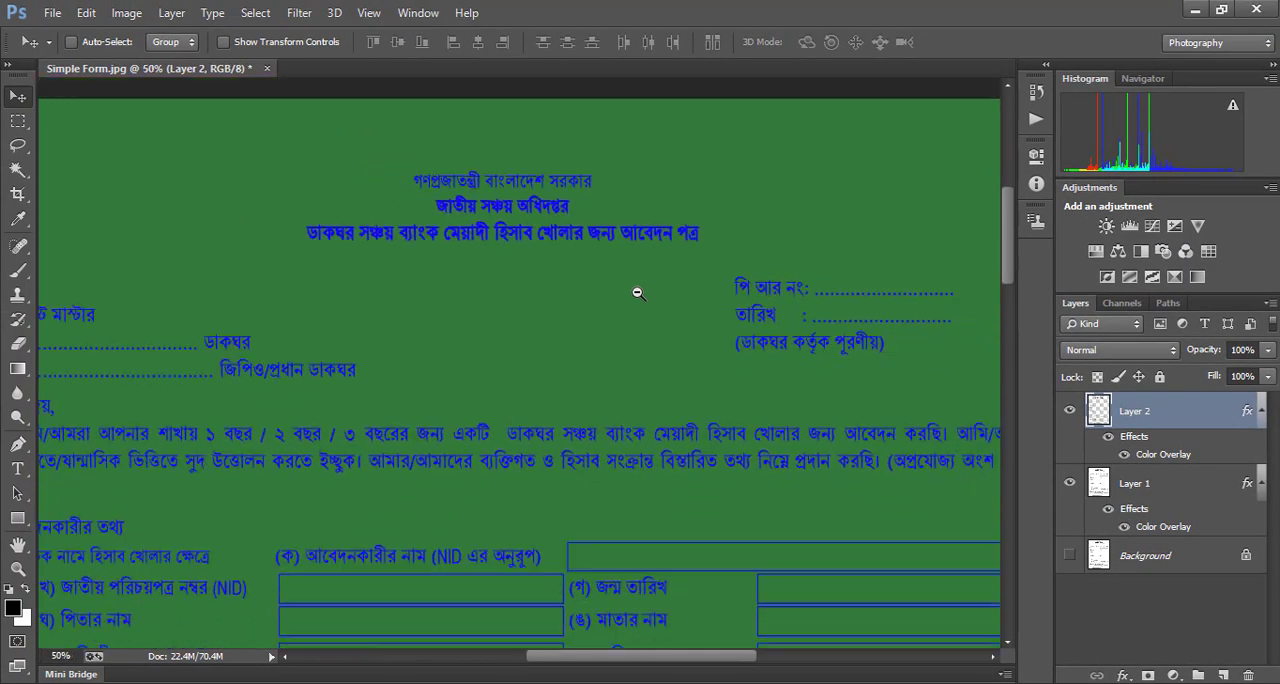
{"action": "left_click", "coordinate": [637, 292], "text": "alt"}
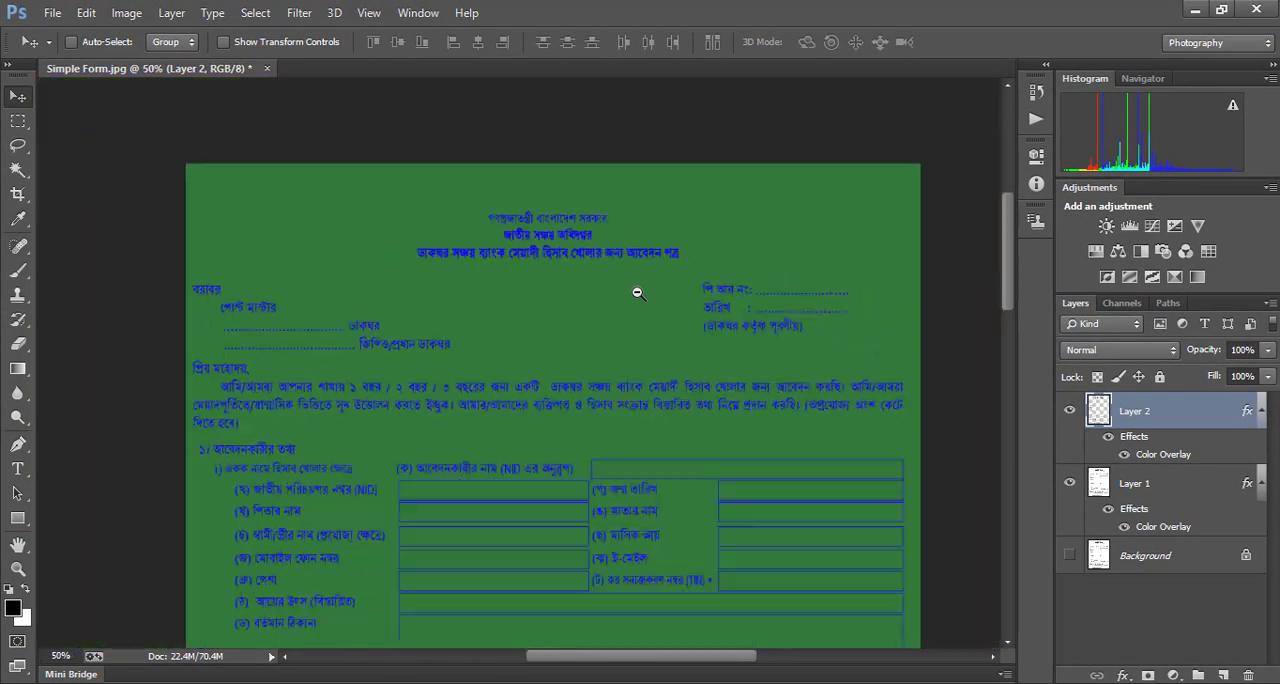
{"action": "left_click_drag", "start_coordinate": [636, 286], "coordinate": [655, 140]}
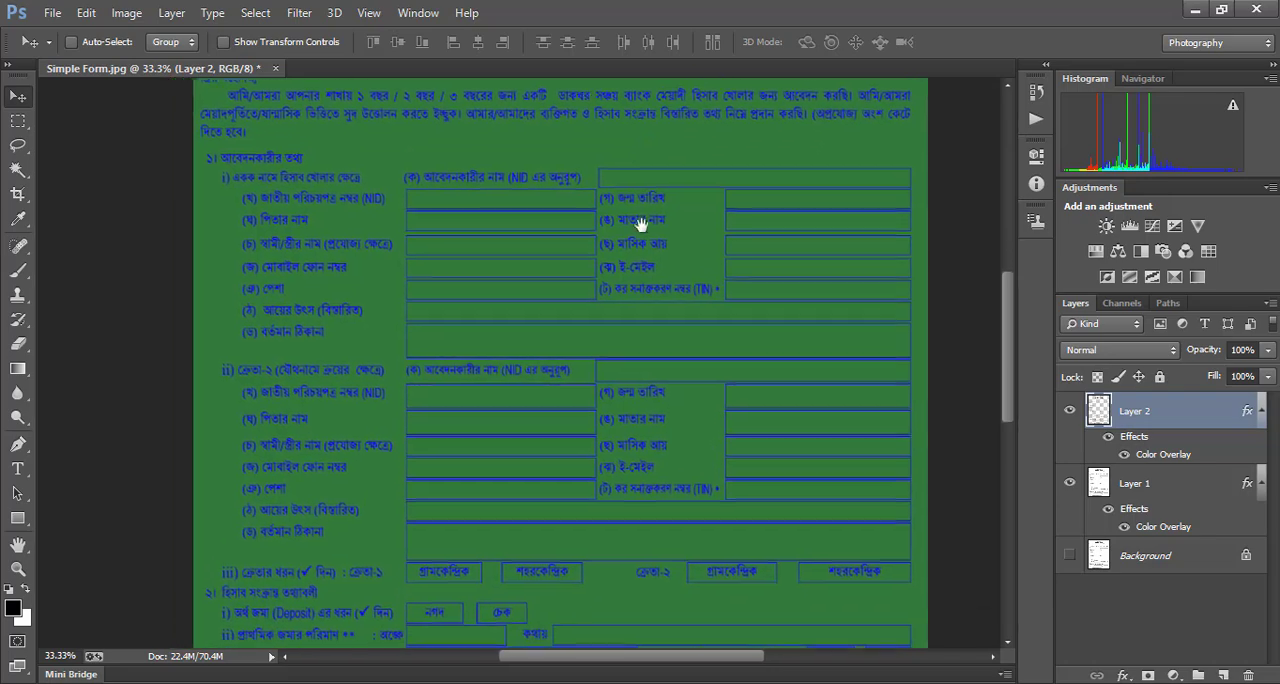
{"action": "left_click_drag", "start_coordinate": [609, 237], "coordinate": [574, 186]}
{"action": "left_click_drag", "start_coordinate": [552, 130], "coordinate": [517, 366]}
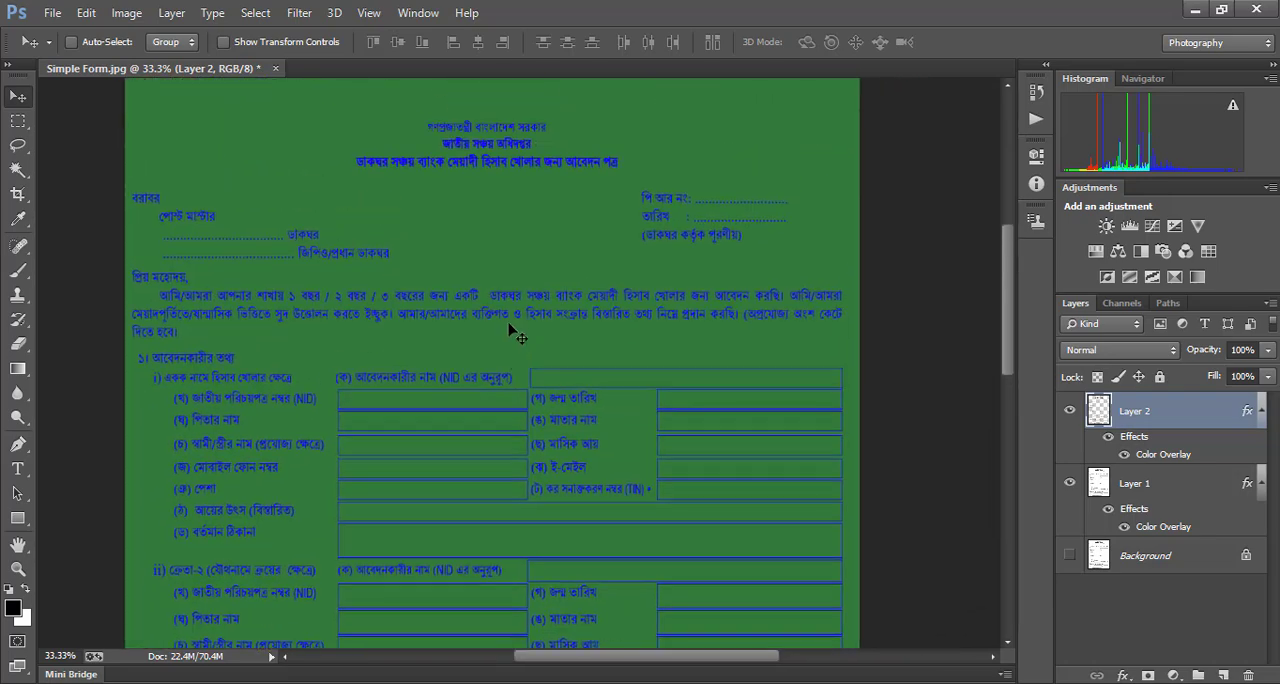